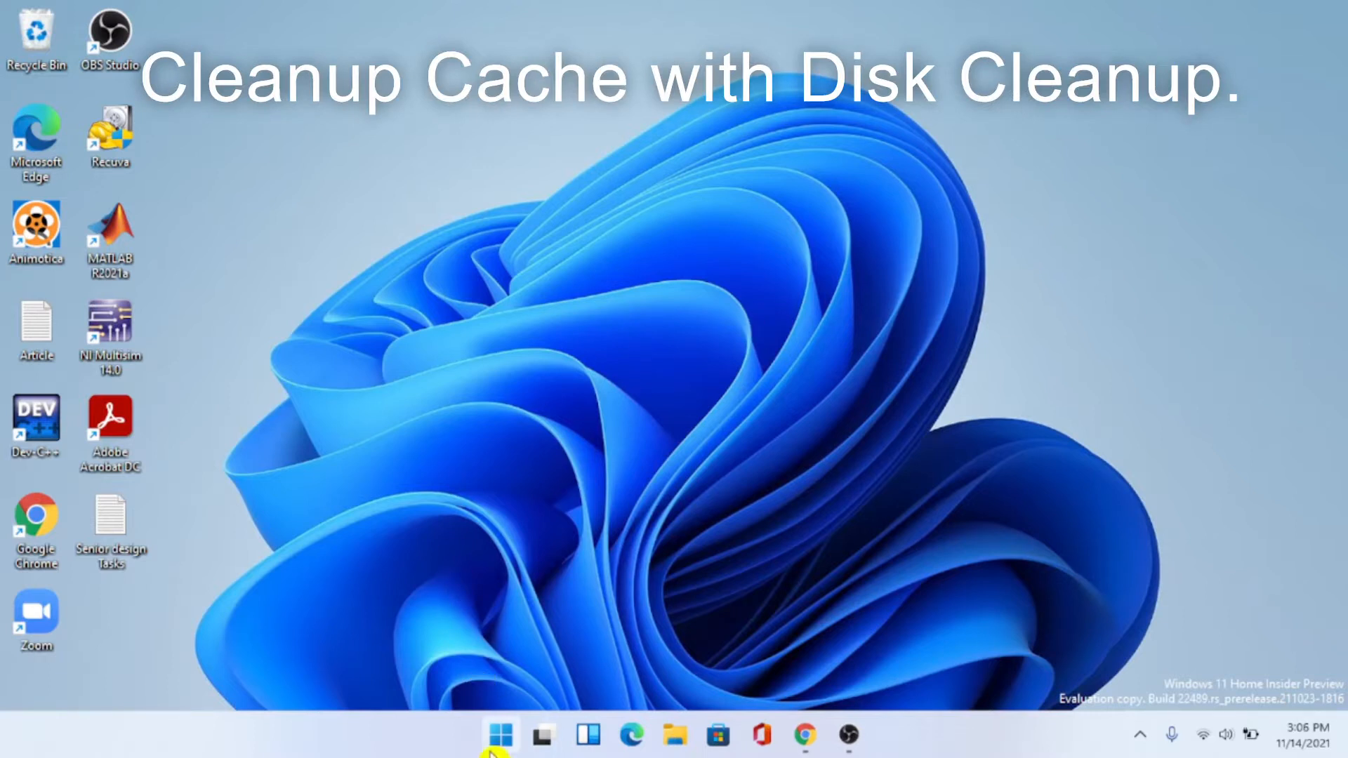
Step: Find and launch Disk Cleanup for drive C:, and move its window to the middle of the screen
left_click(500, 736)
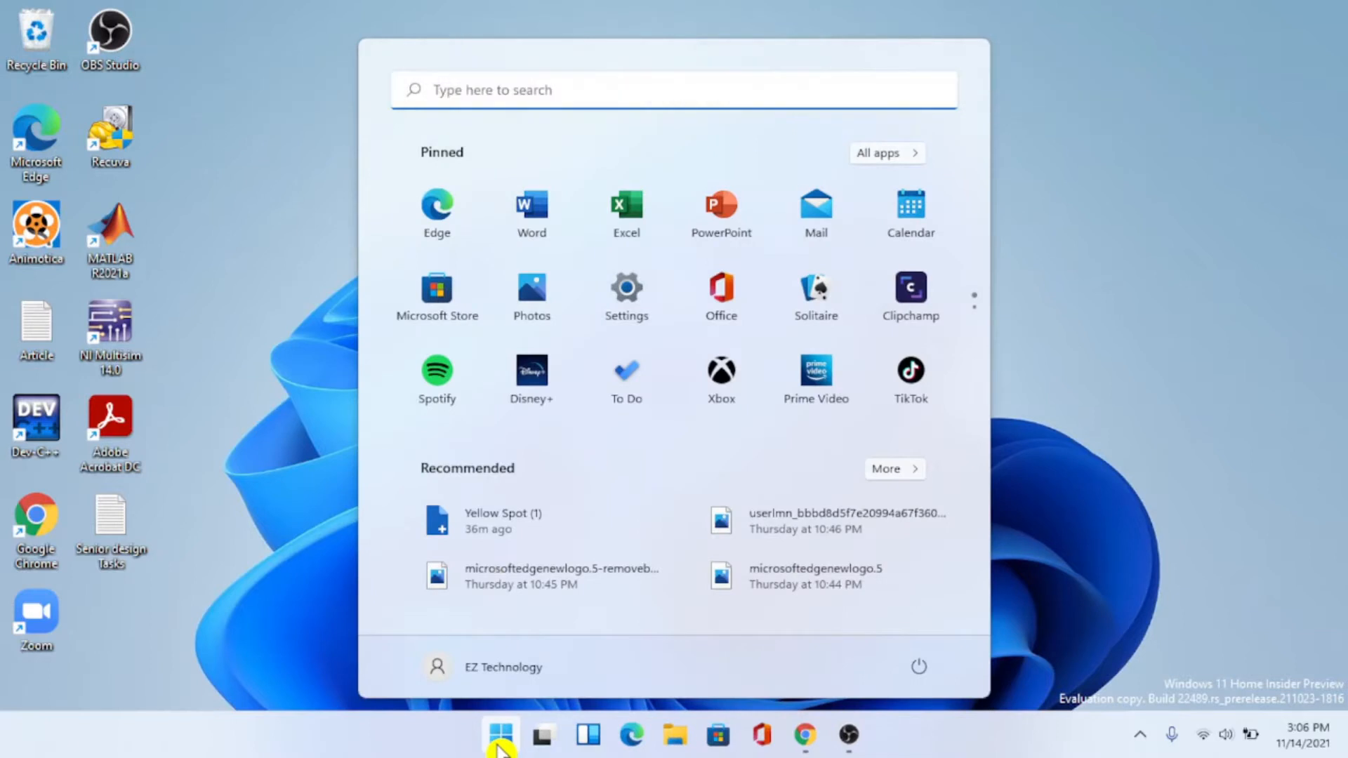
type("disk cleanu")
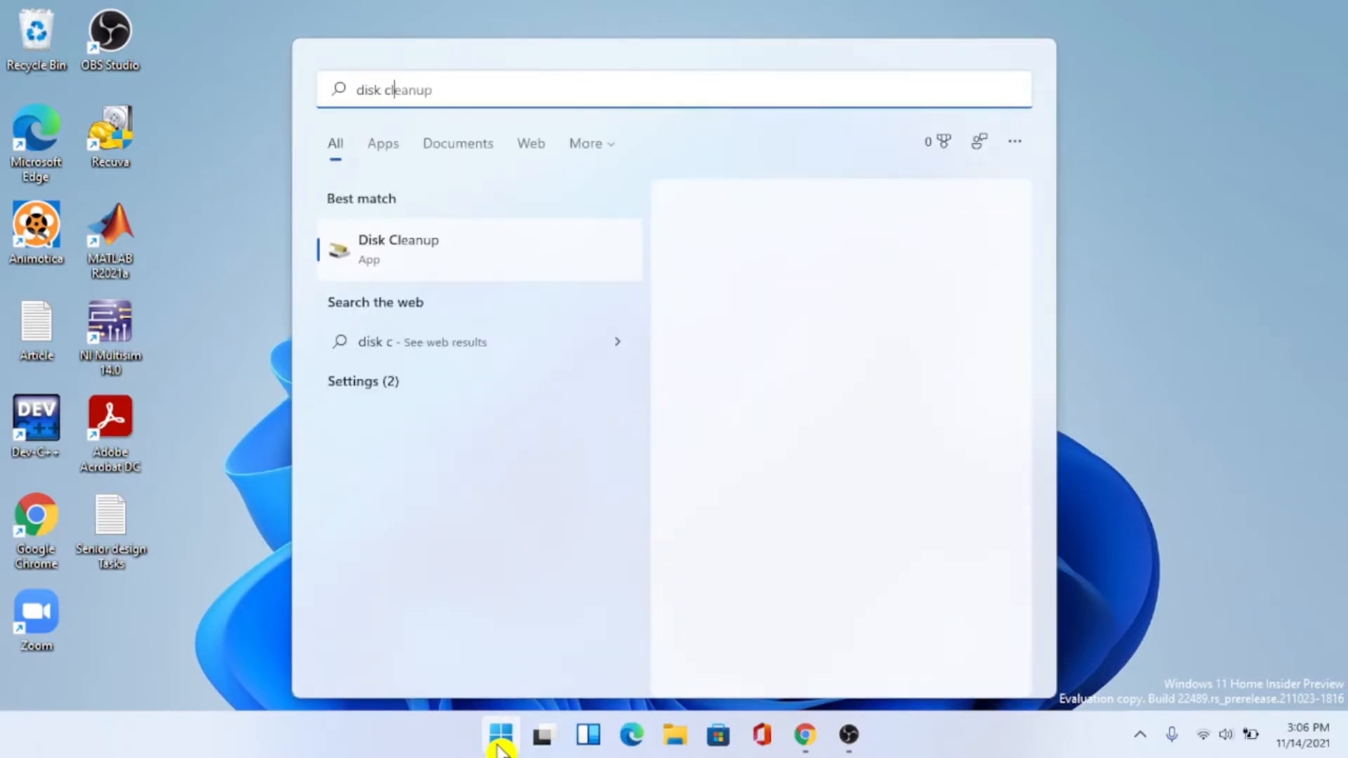
type("p")
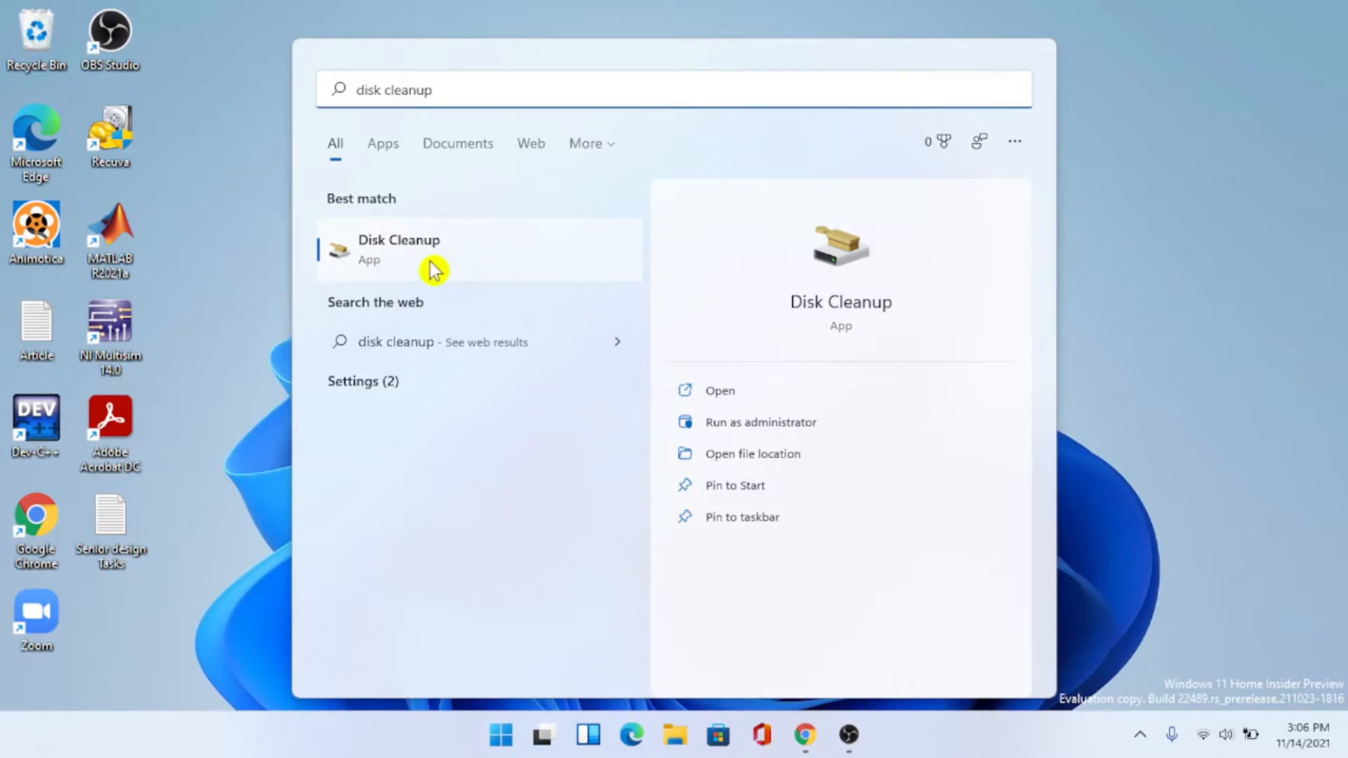
left_click(552, 274)
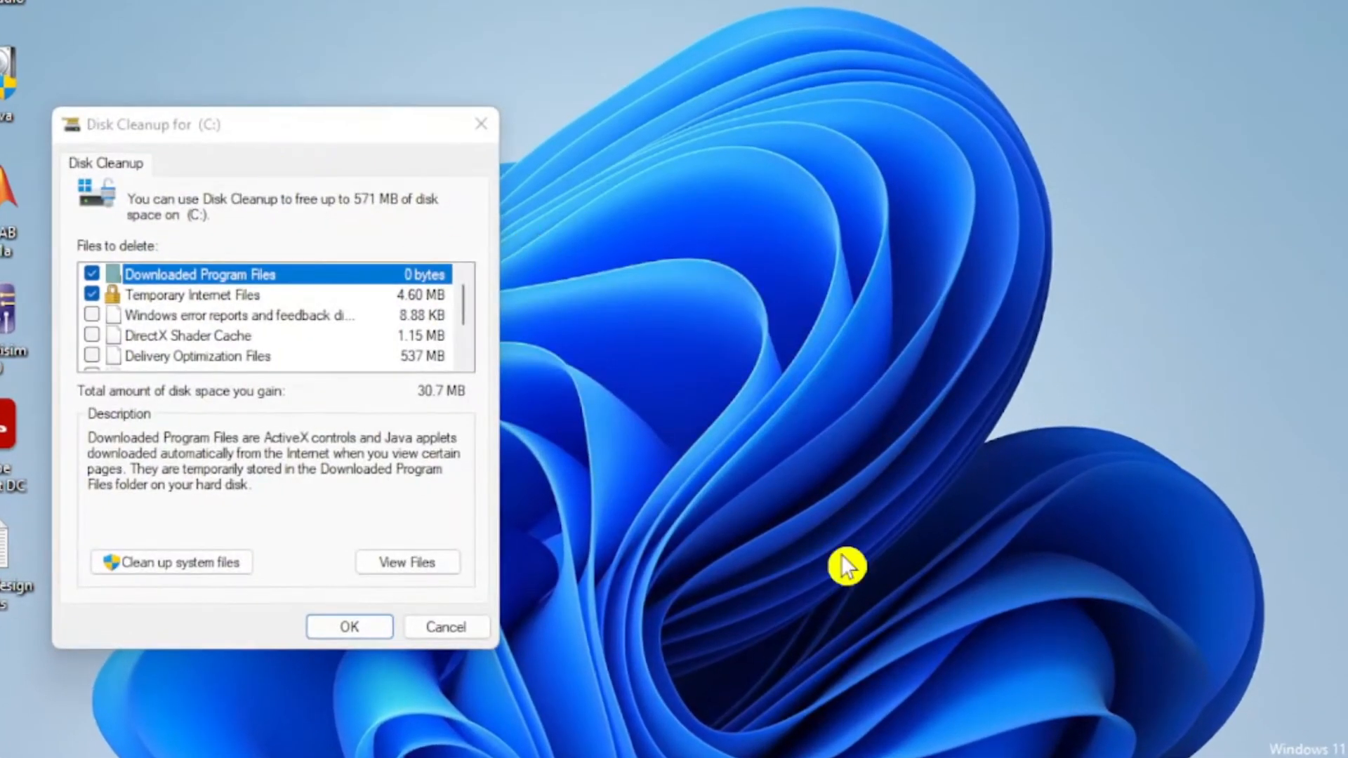
left_click_drag(313, 145, 704, 202)
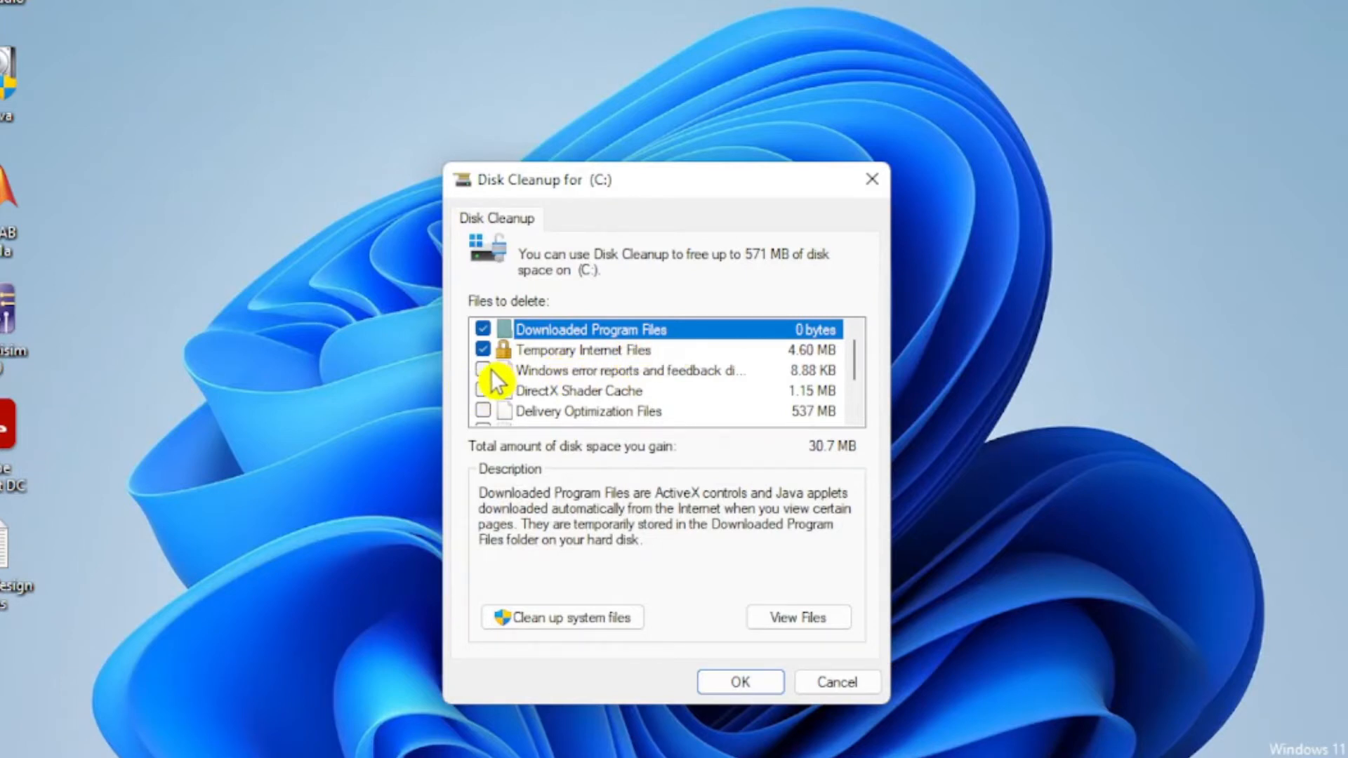
Step: Add Windows error reports, DirectX Shader Cache, Delivery Optimization Files, Recycle Bin and Temporary files to the cleanup selection and permanently delete the selected files
left_click(484, 411)
scroll(881, 372, "down", 2)
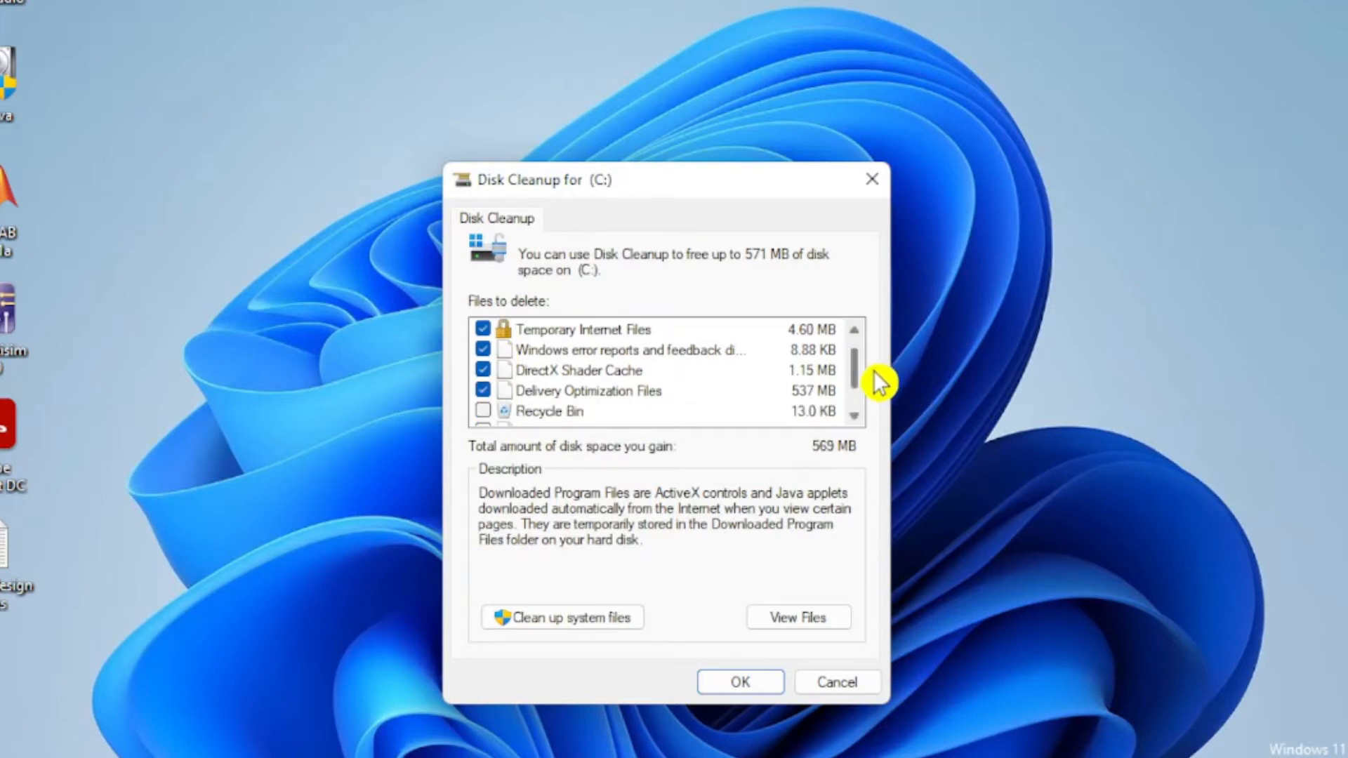
left_click(483, 370)
left_click(483, 390)
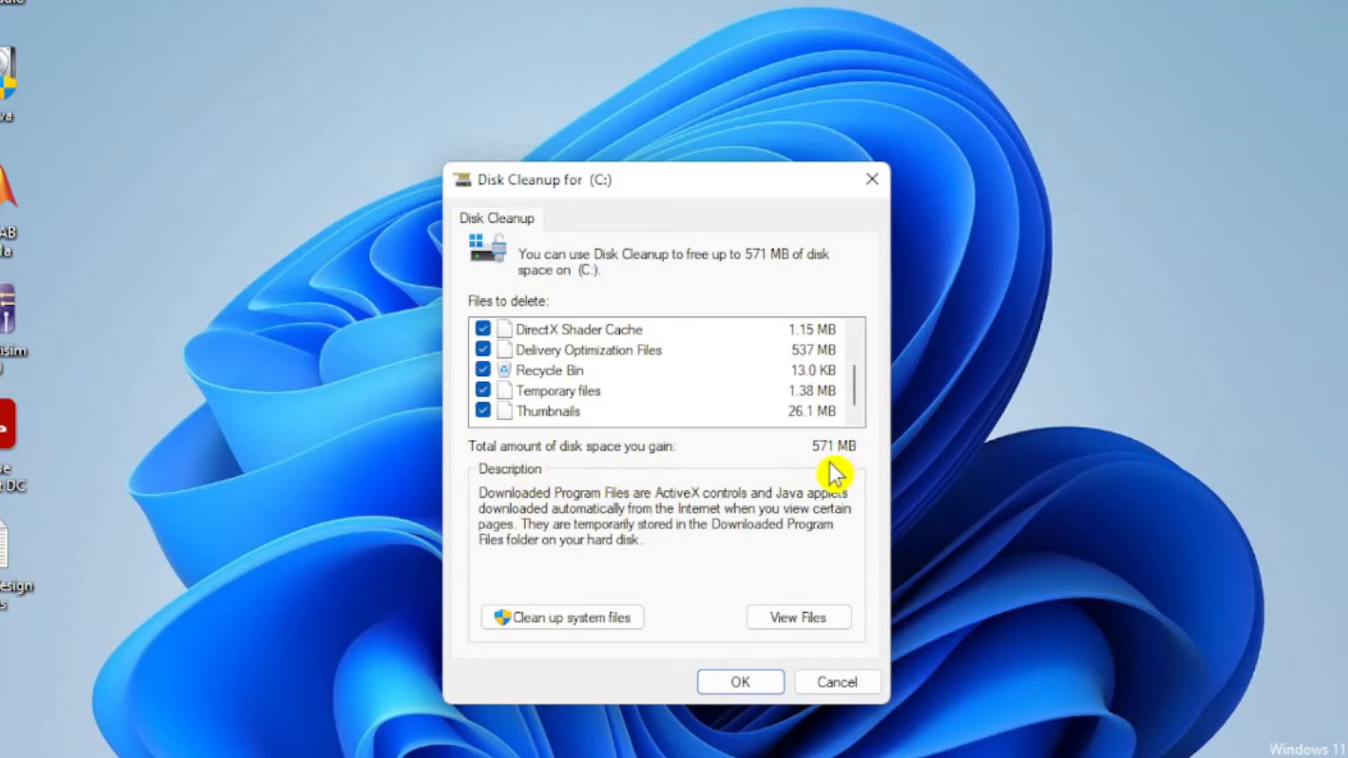
left_click(753, 681)
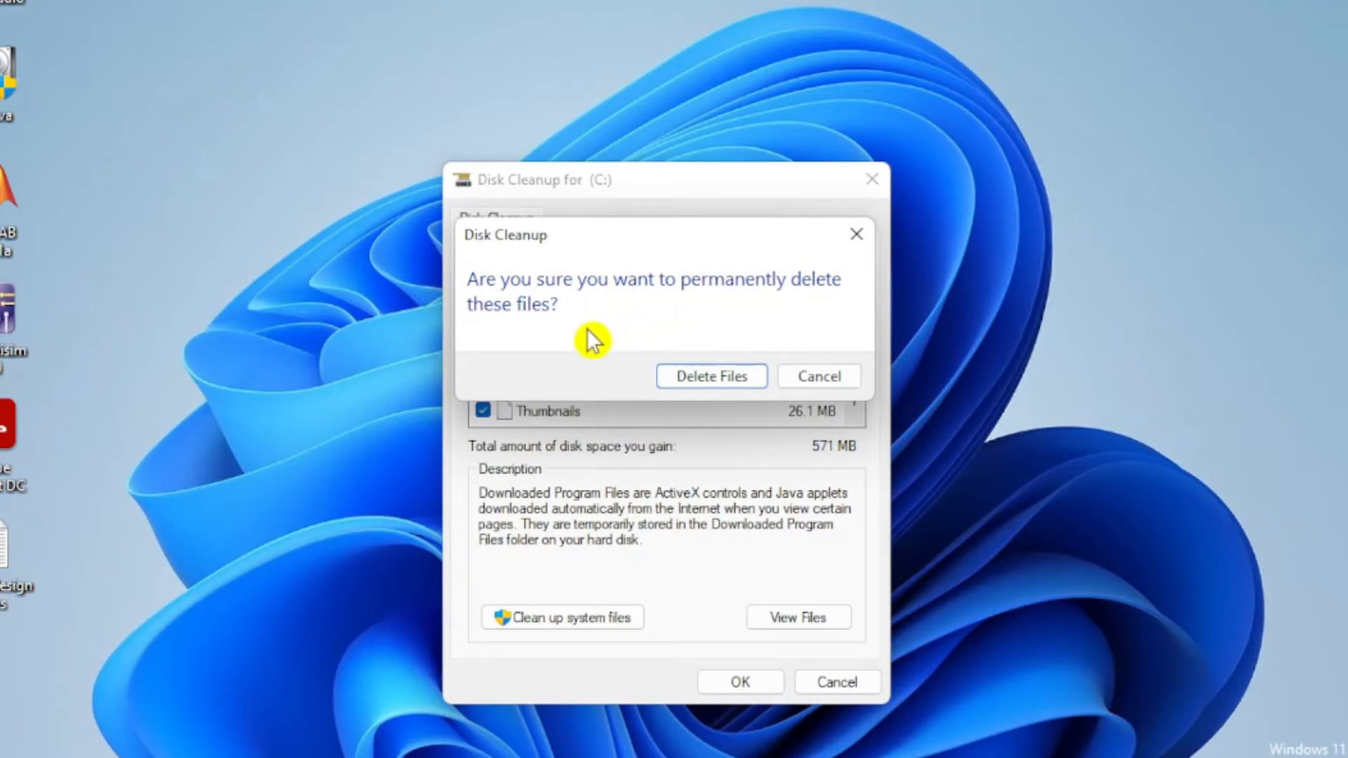
left_click(743, 382)
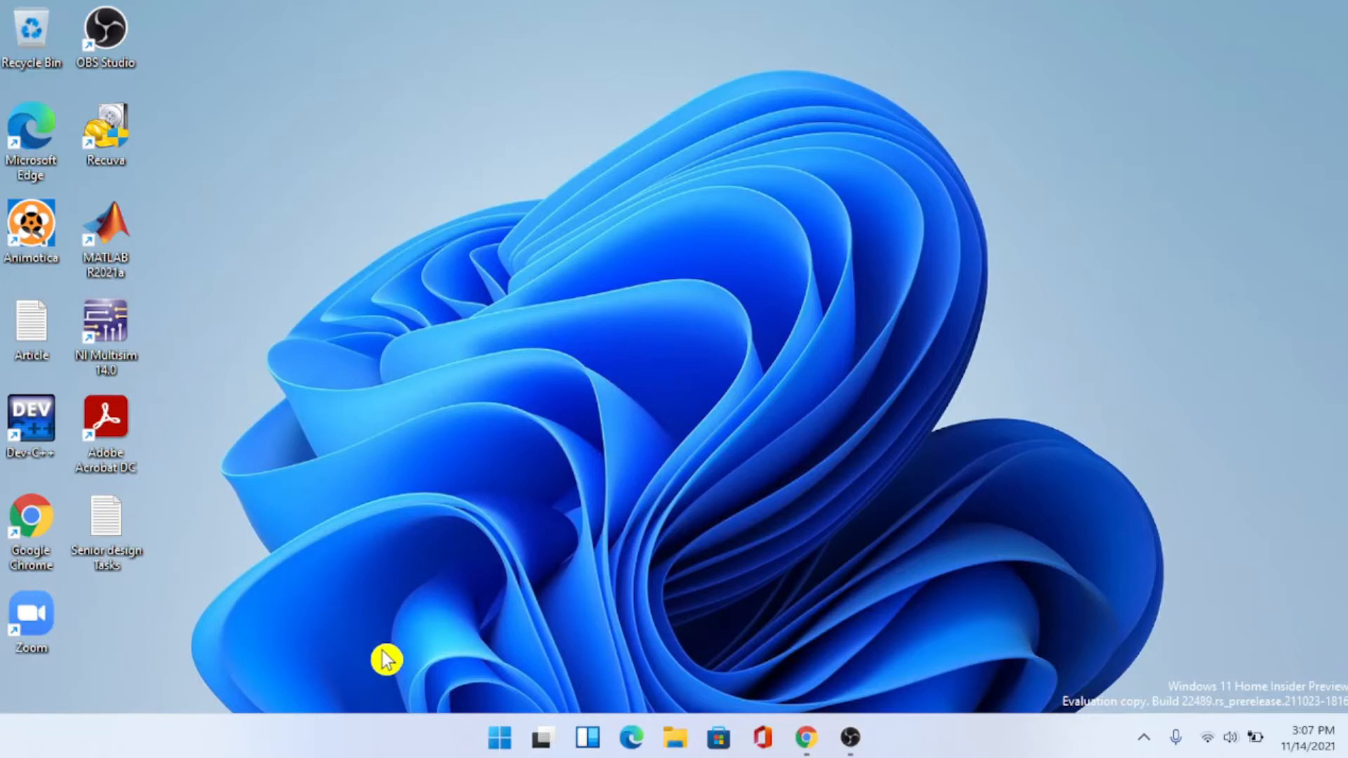
Step: Run WSreset.exe to clear the Microsoft Store cache, and close the Store window that opens
right_click(501, 750)
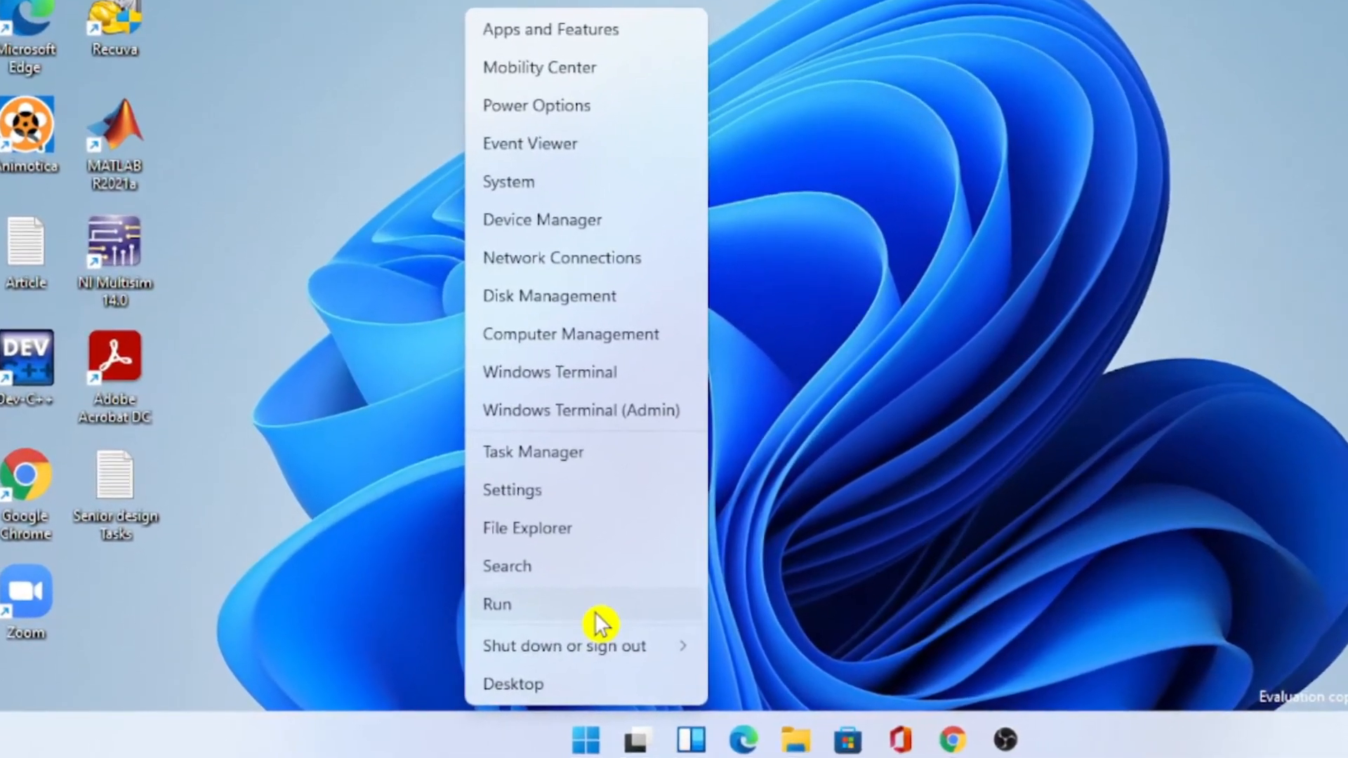
left_click(569, 620)
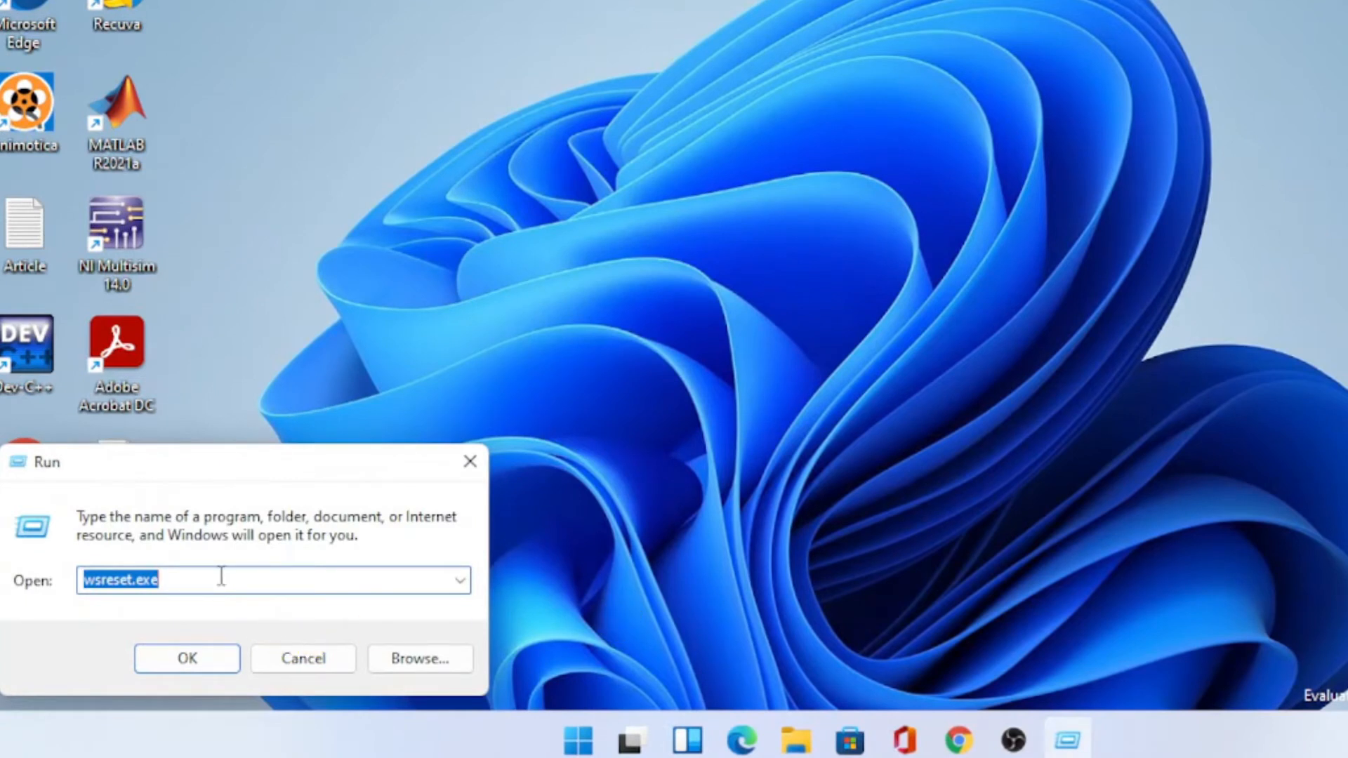
key("BackSpace")
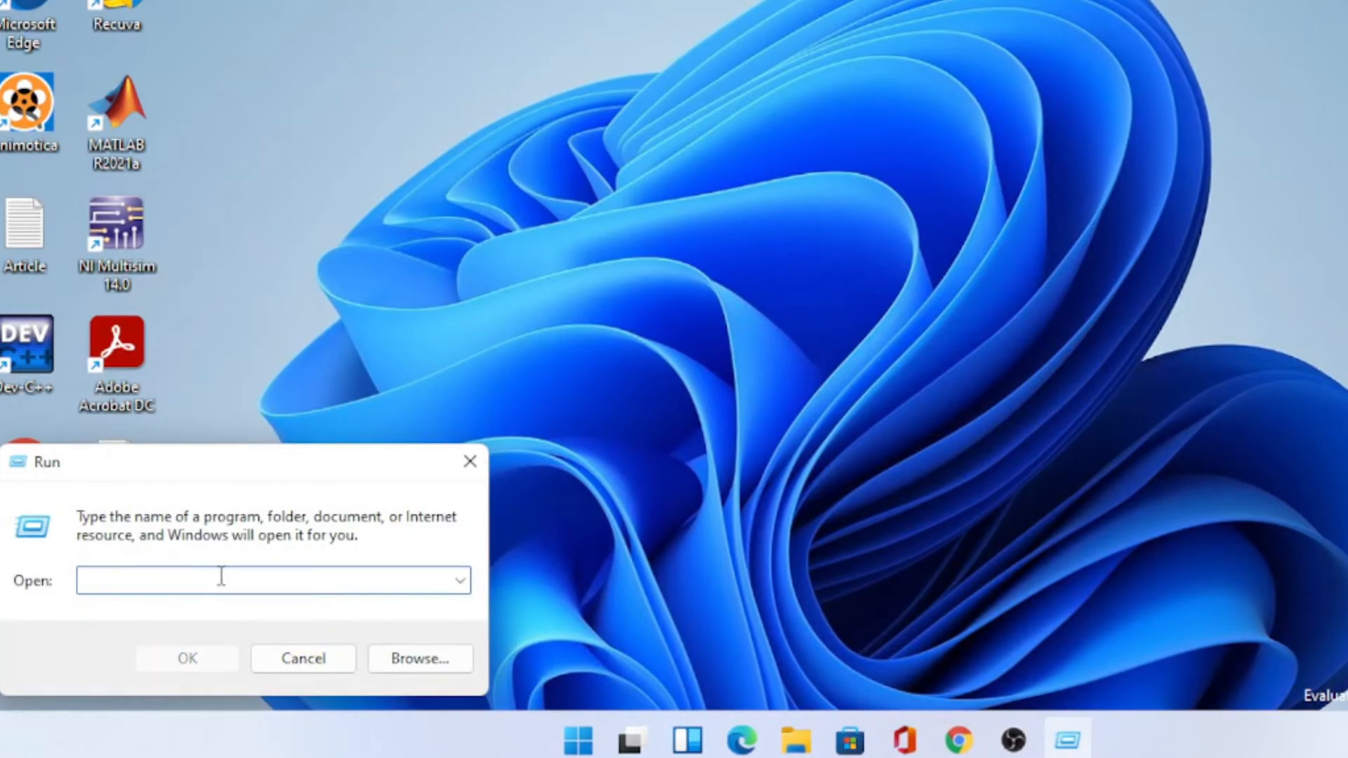
type("ws")
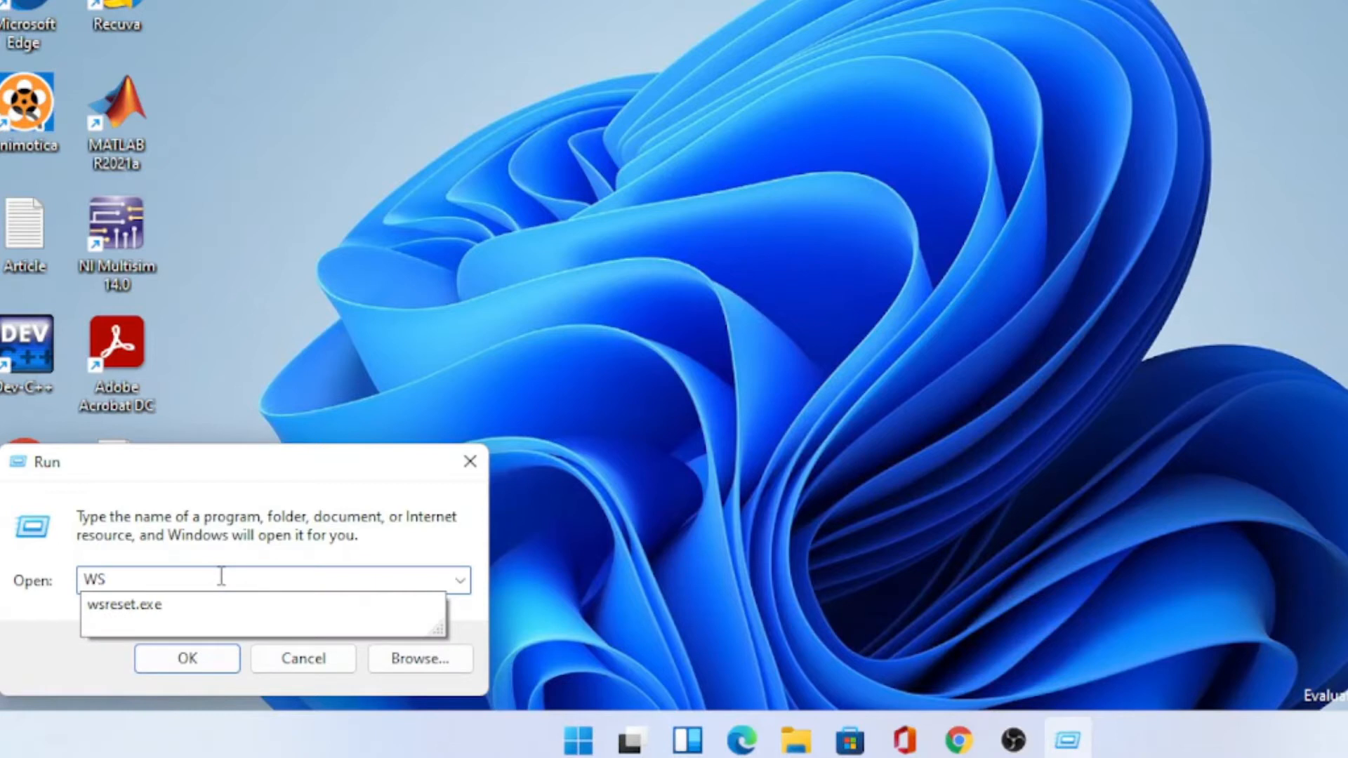
type("reset.exe")
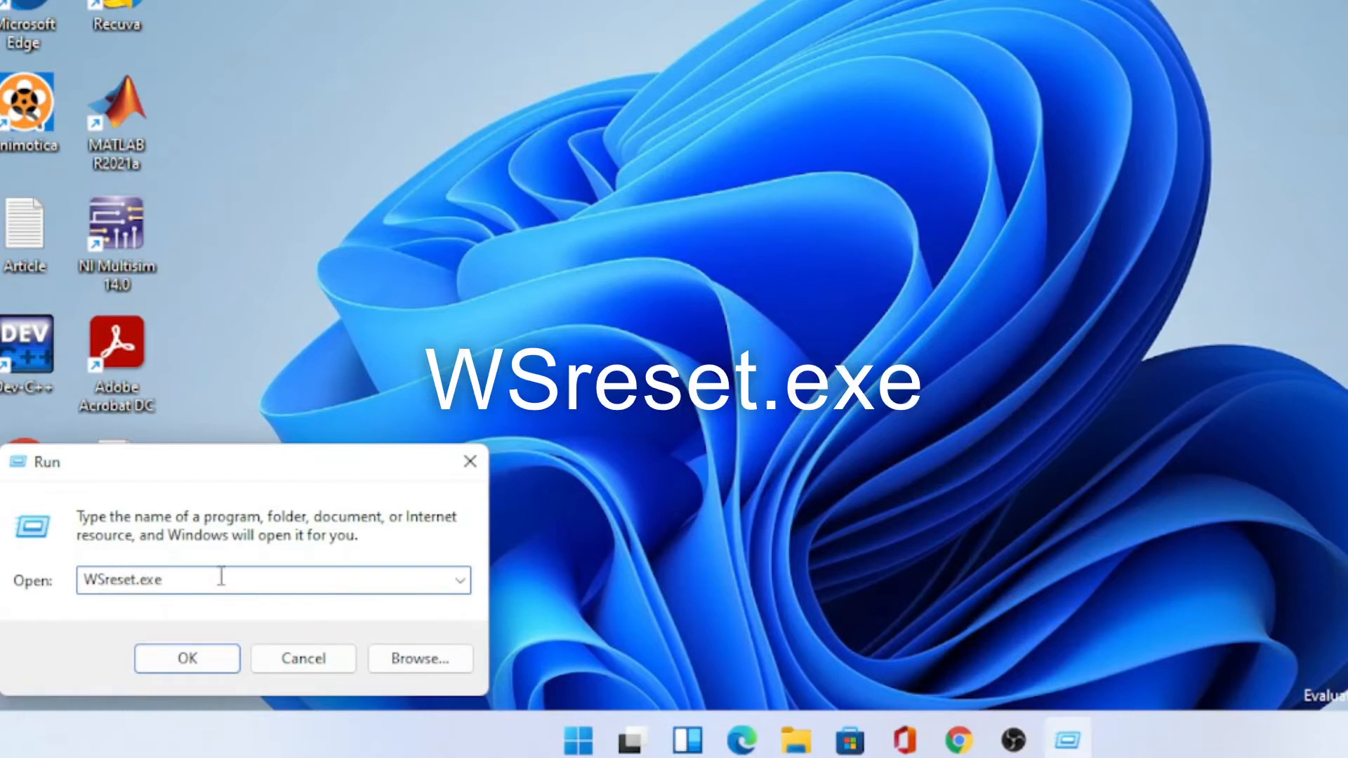
left_click(221, 666)
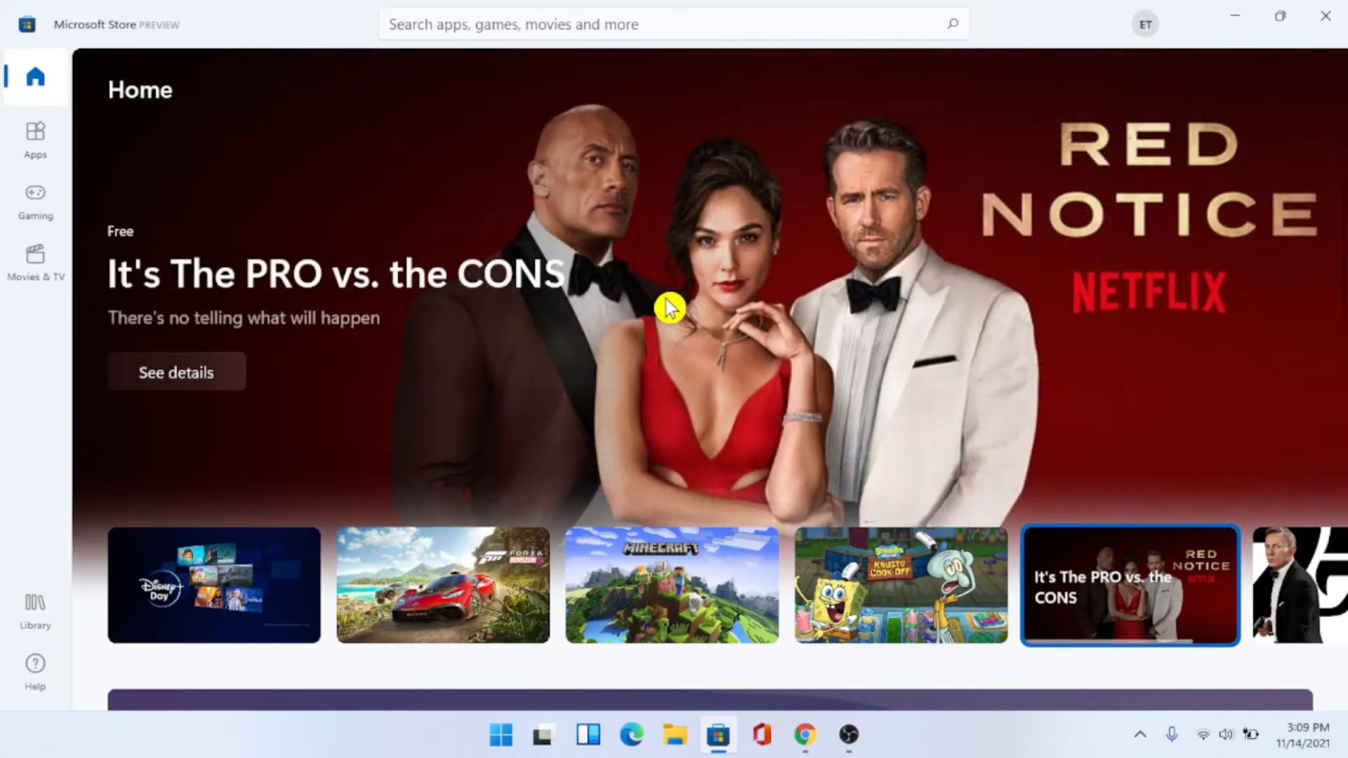
left_click(1342, 21)
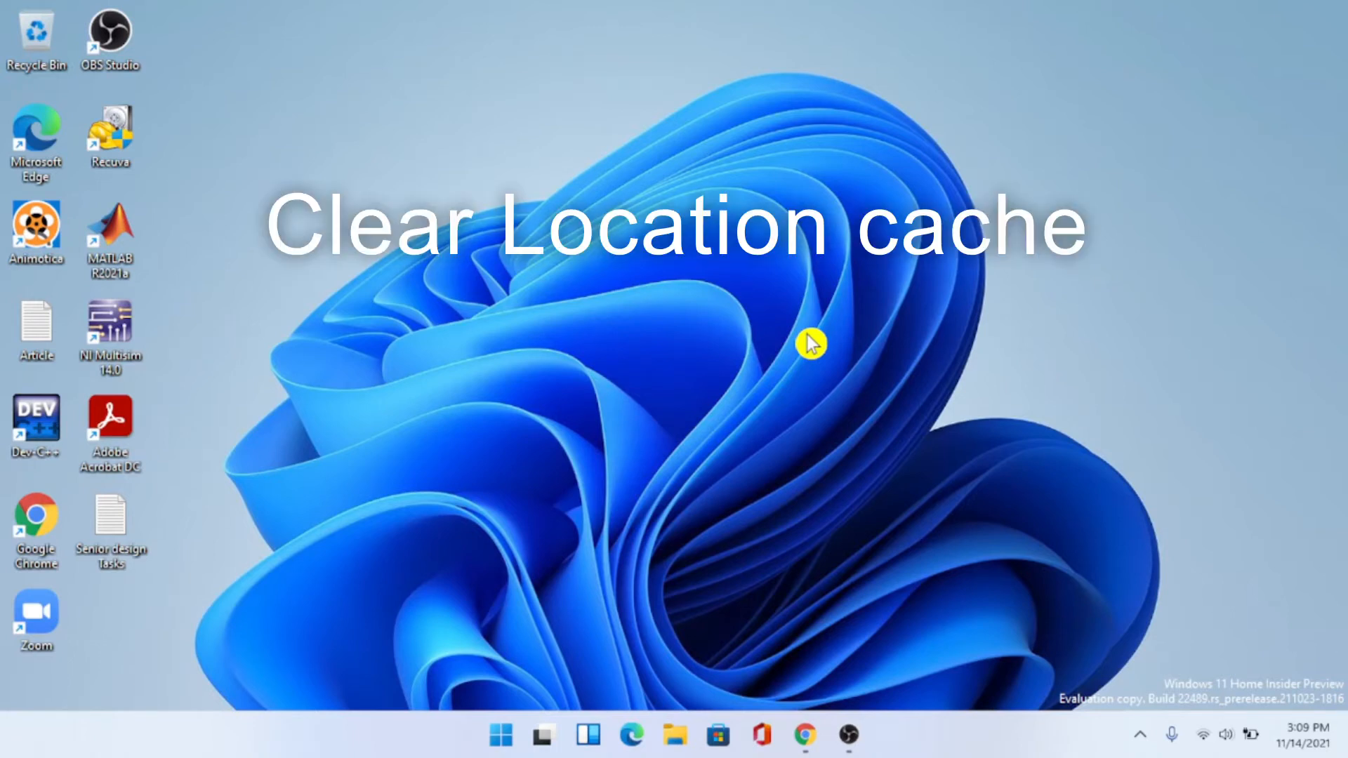
Step: Open the Settings app and go to the Location permissions under Privacy & security
left_click(501, 737)
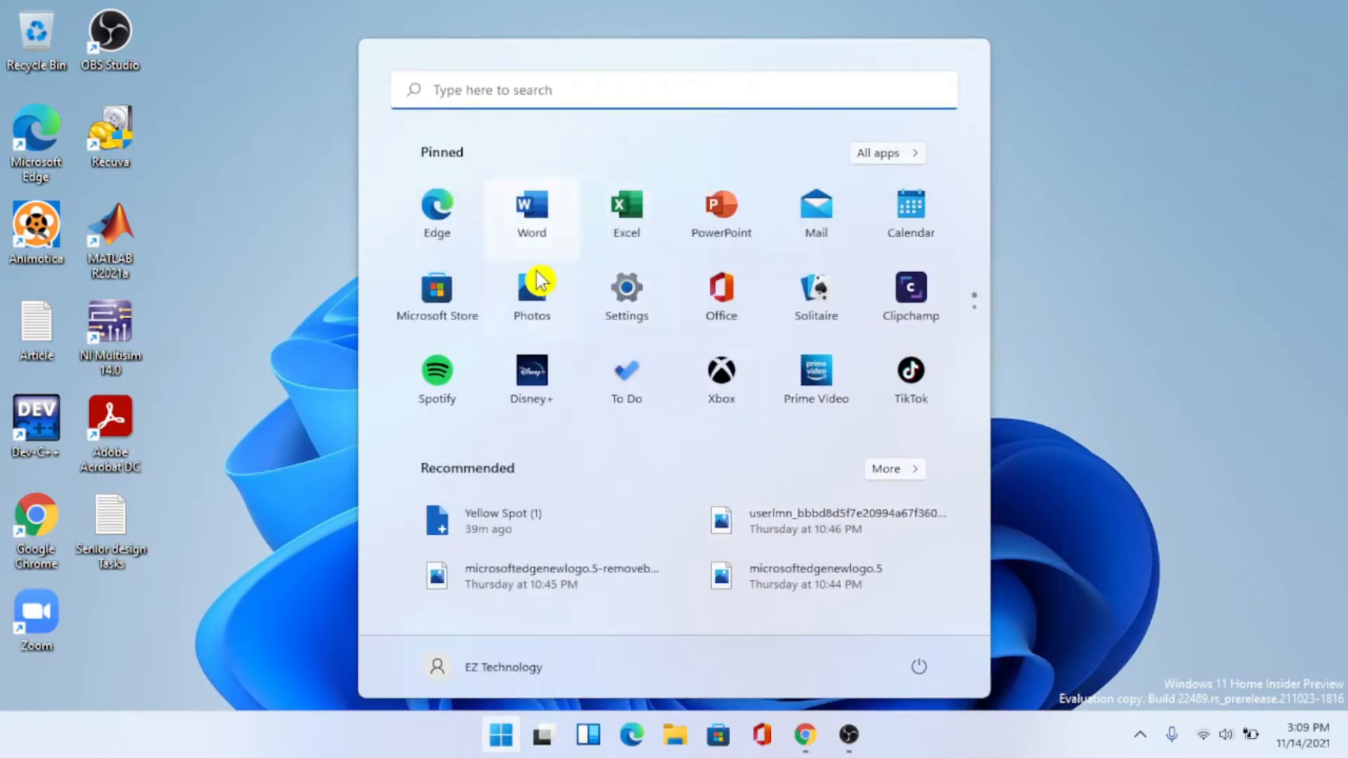
type("settings")
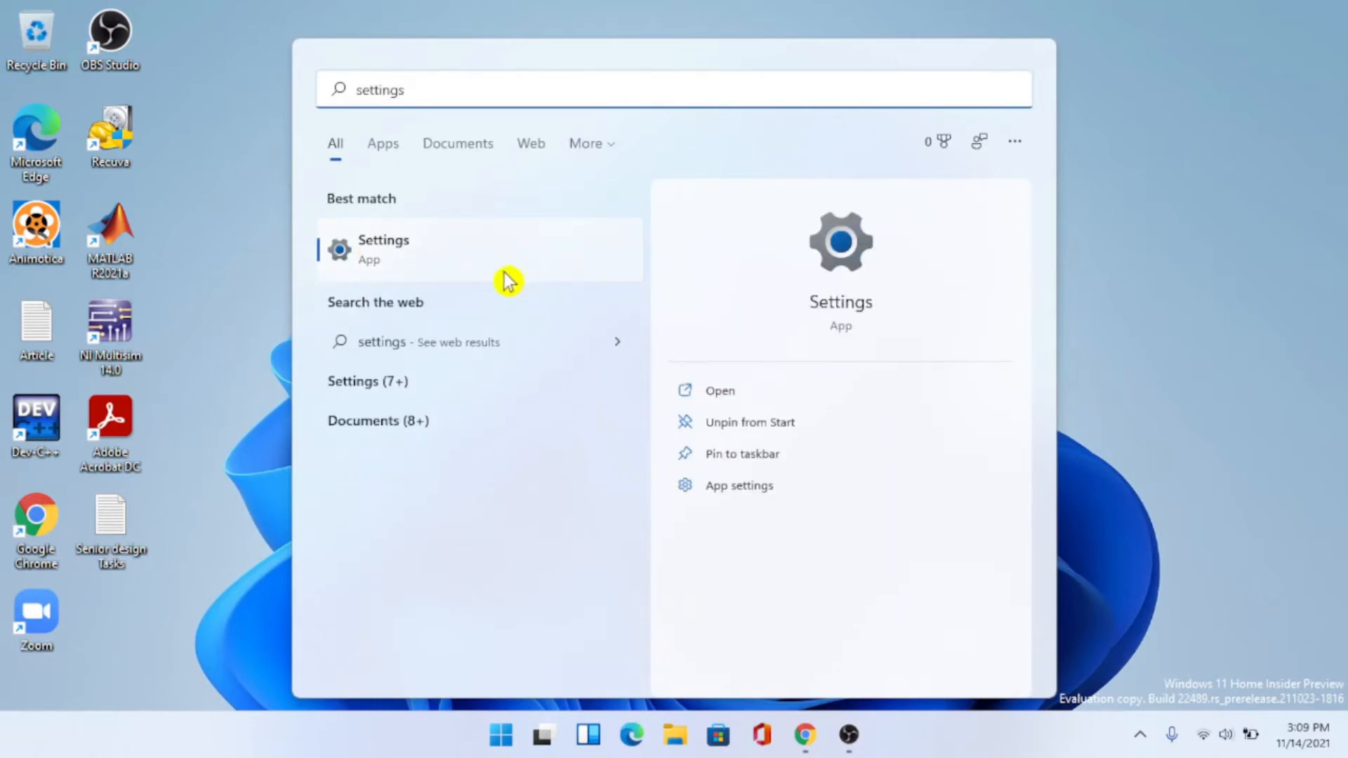
left_click(537, 276)
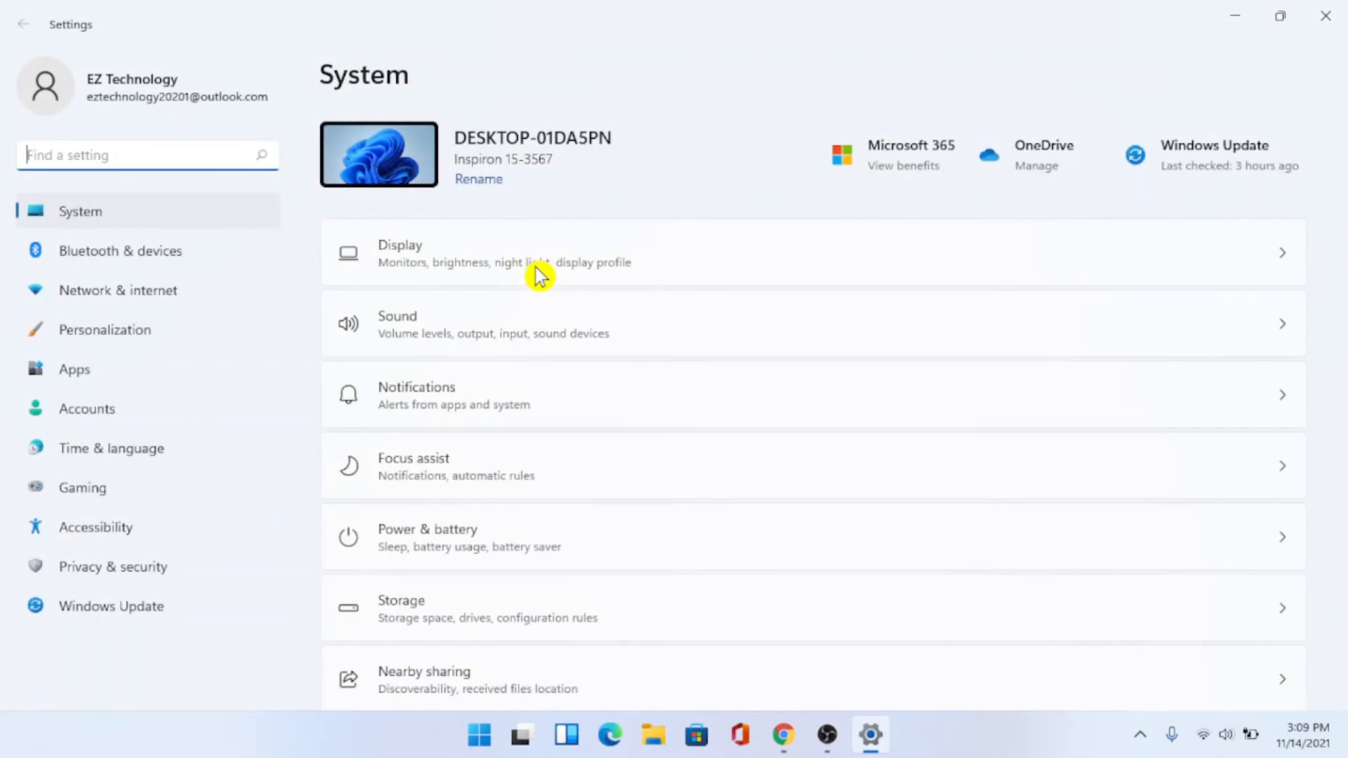
left_click(219, 574)
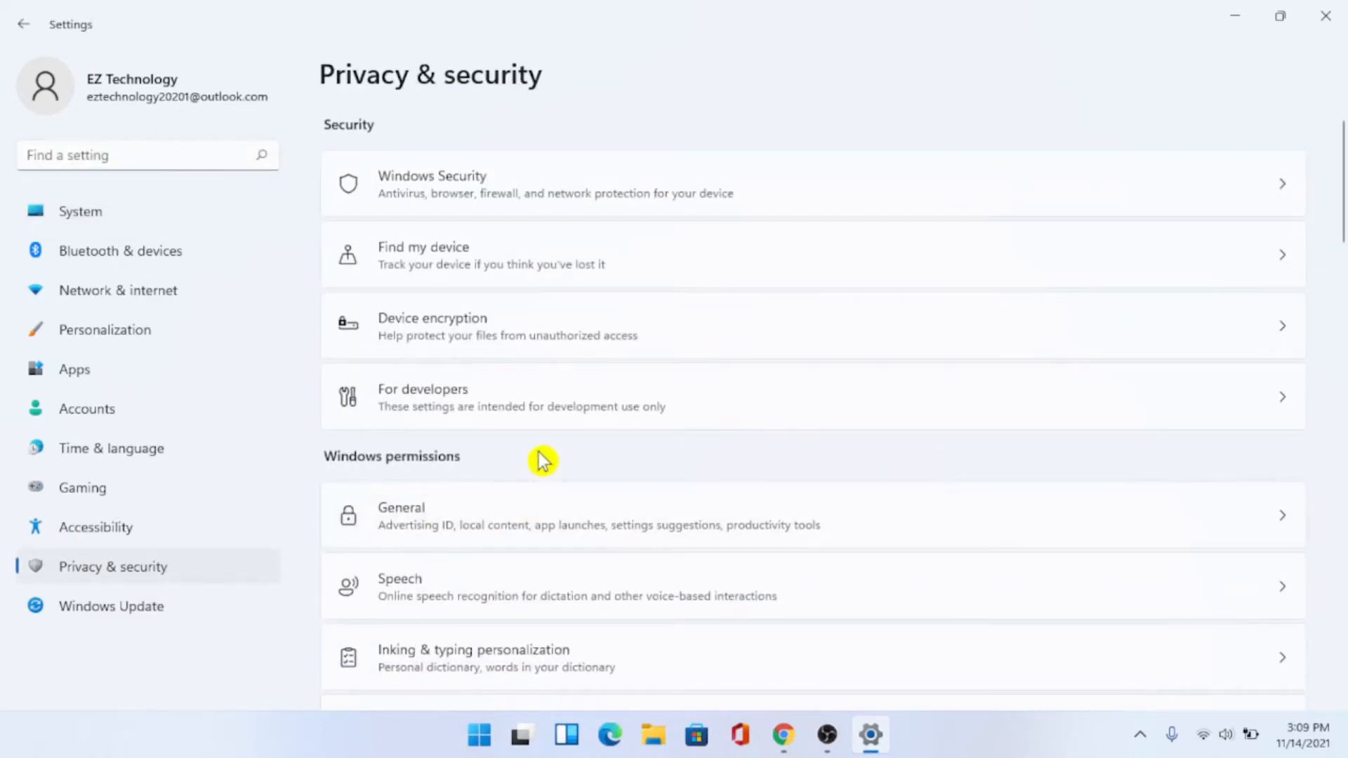
scroll(543, 460, "down", 3)
scroll(543, 460, "down", 6)
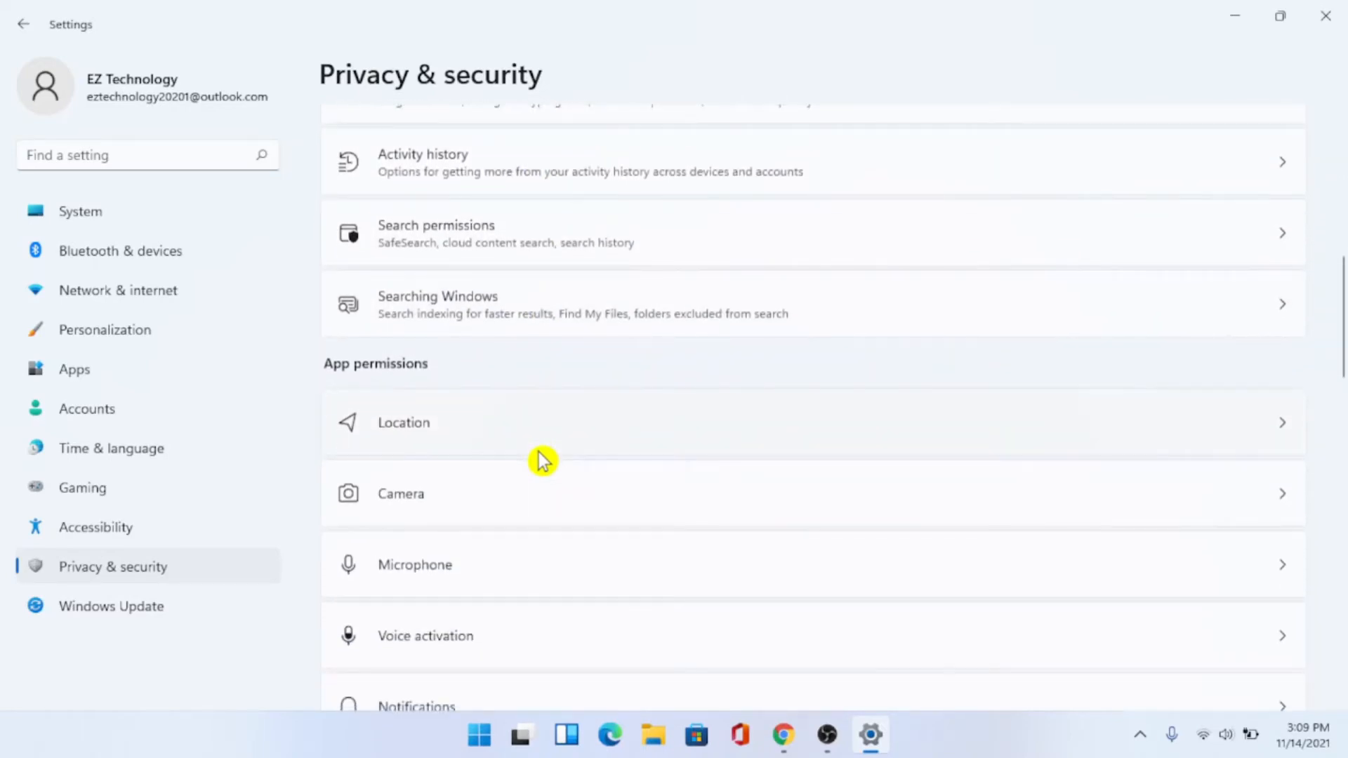
left_click(754, 426)
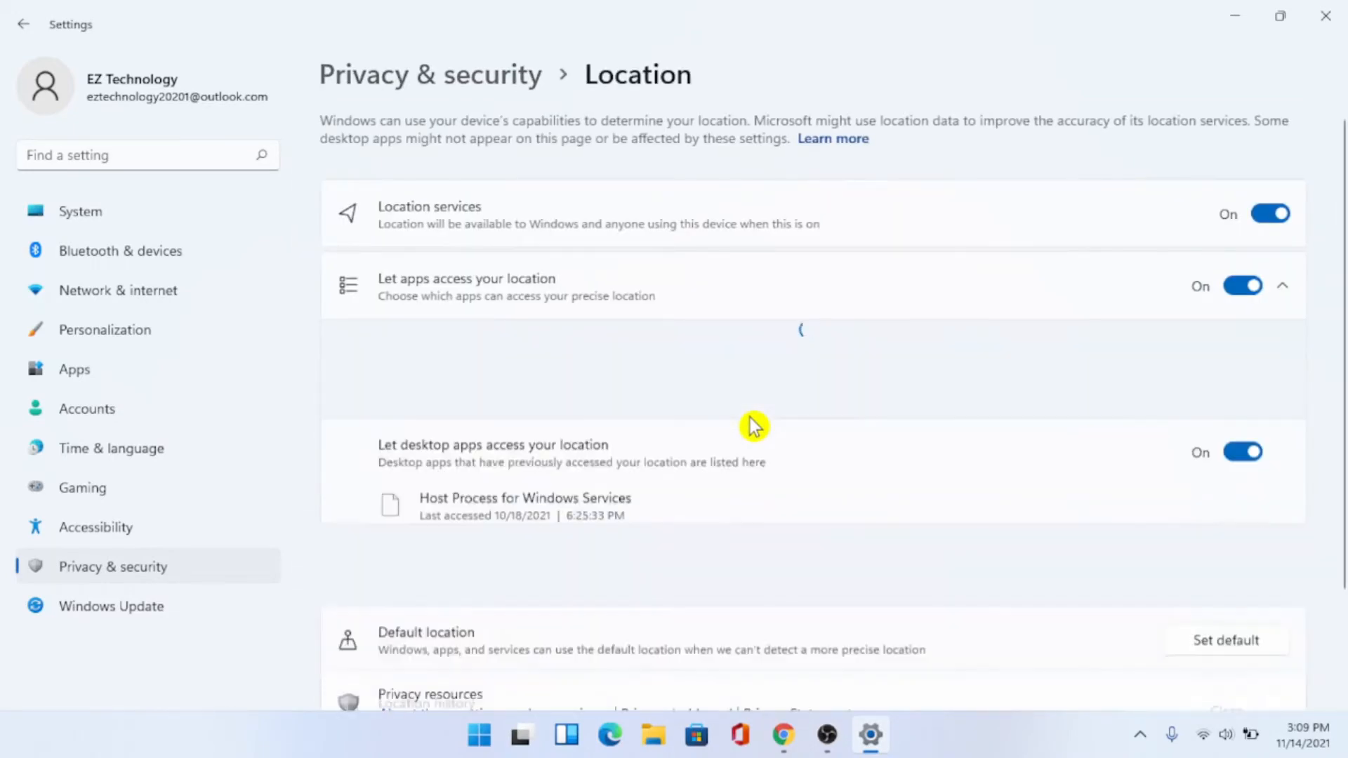
Step: Clear the device's location history and close Settings
scroll(754, 426, "down", 1)
scroll(754, 426, "down", 7)
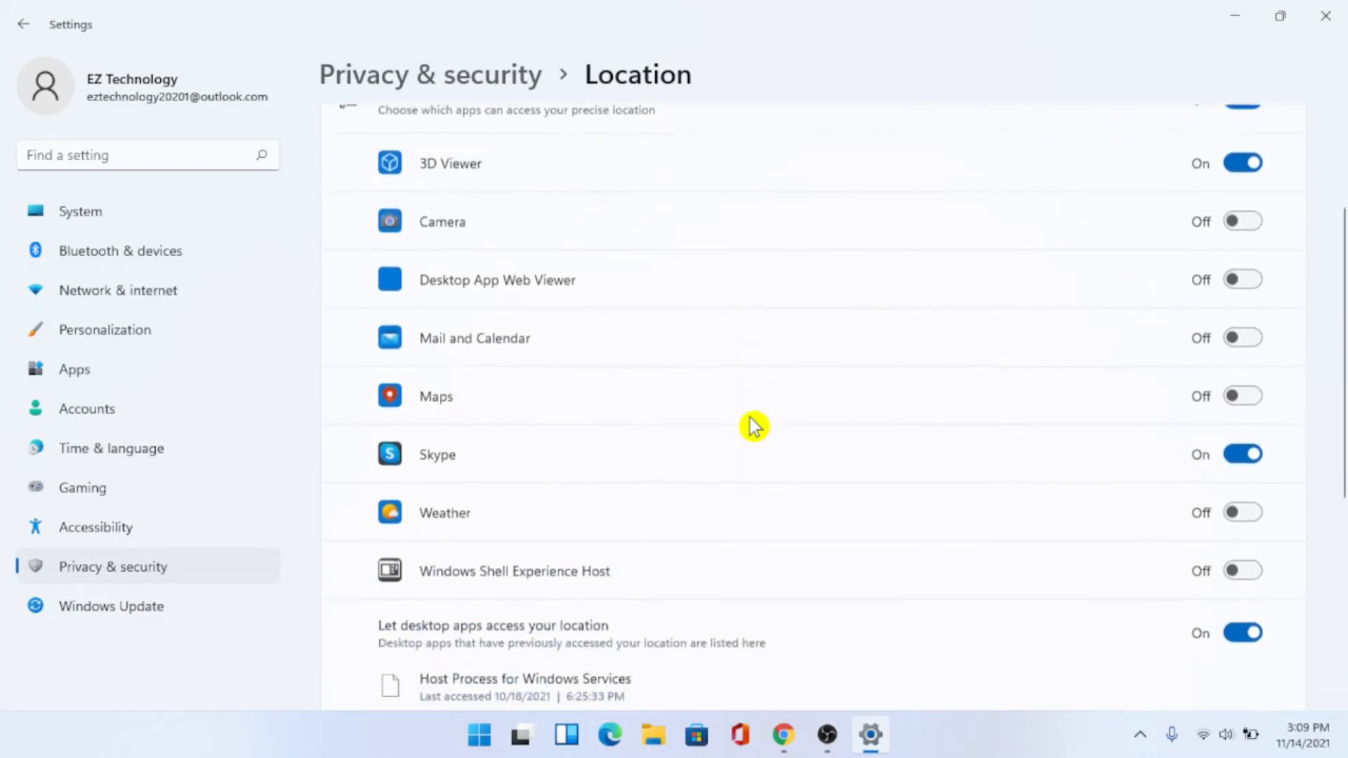
scroll(754, 426, "down", 2)
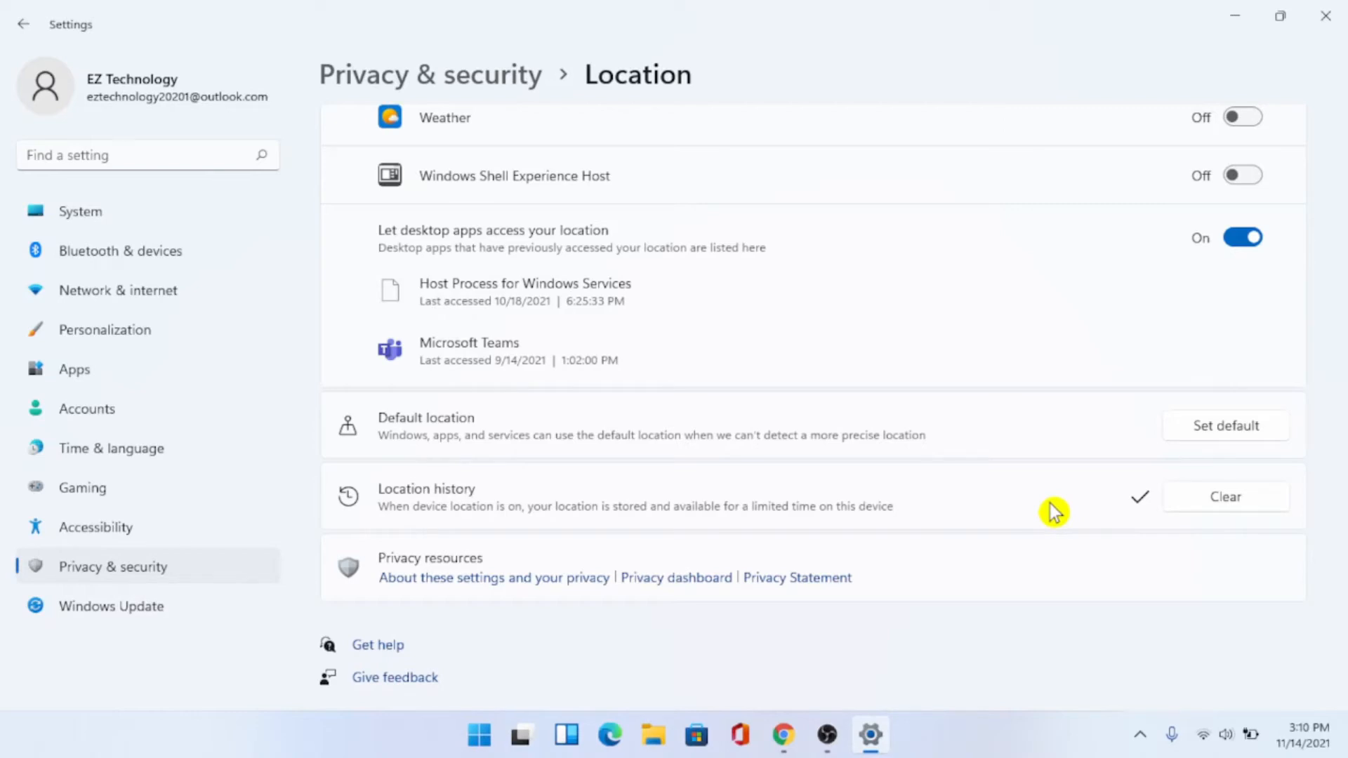
left_click(1332, 15)
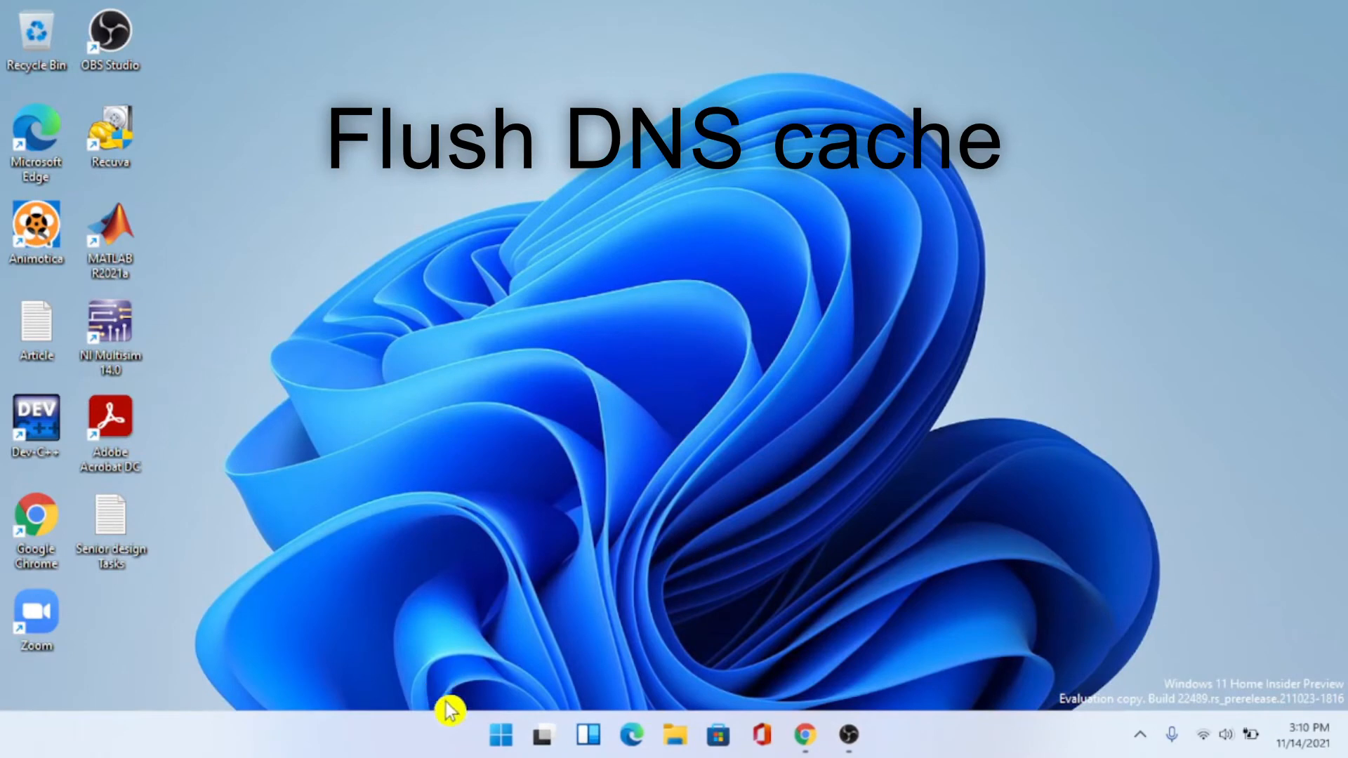
Step: Find and launch Windows Terminal, and reposition its window on the desktop
left_click(502, 737)
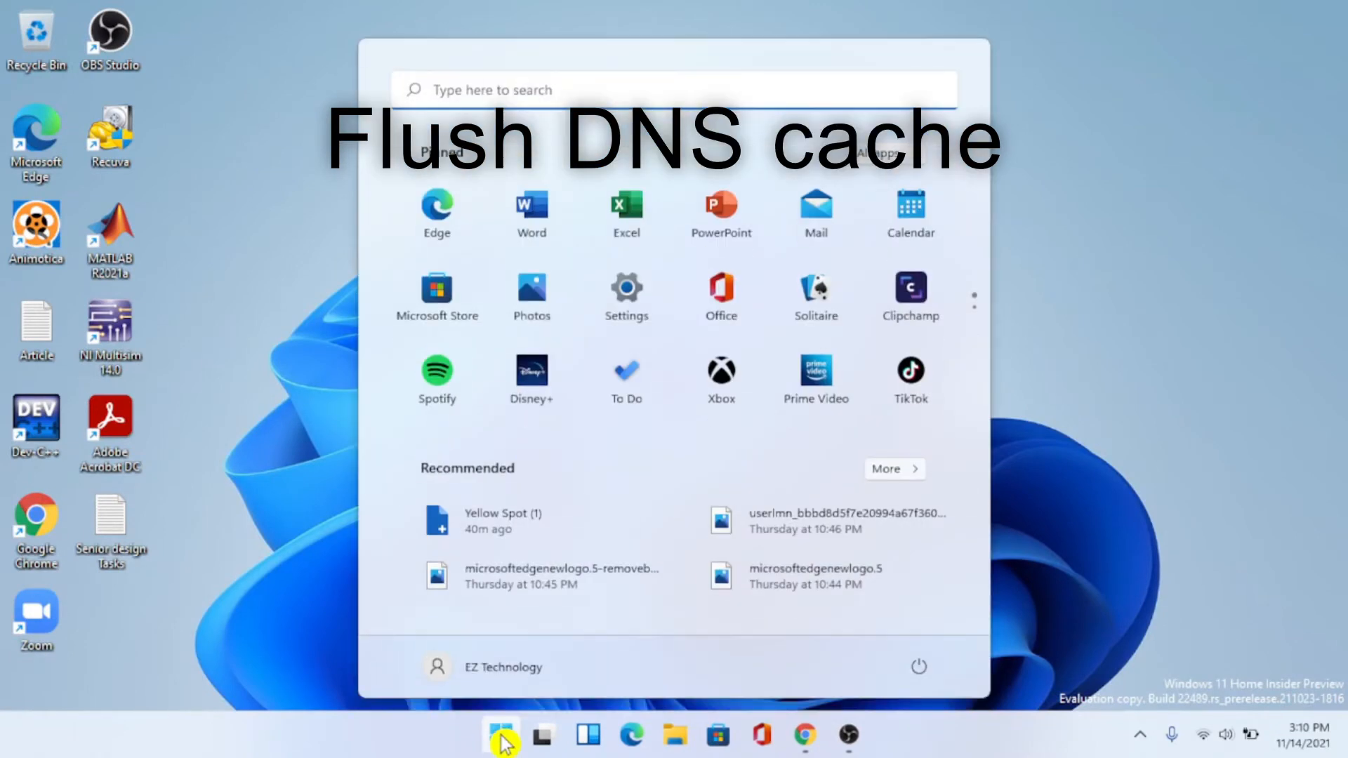
type("win")
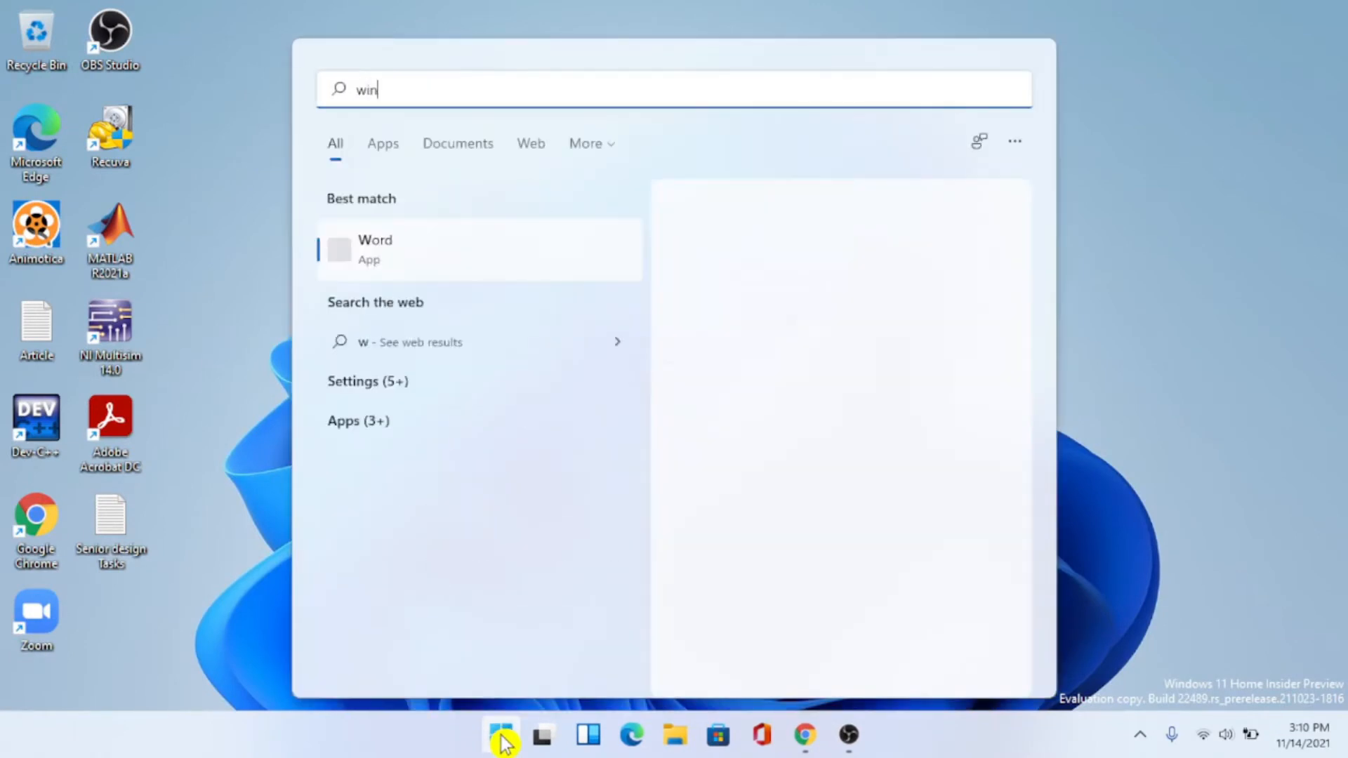
type("dows terminal")
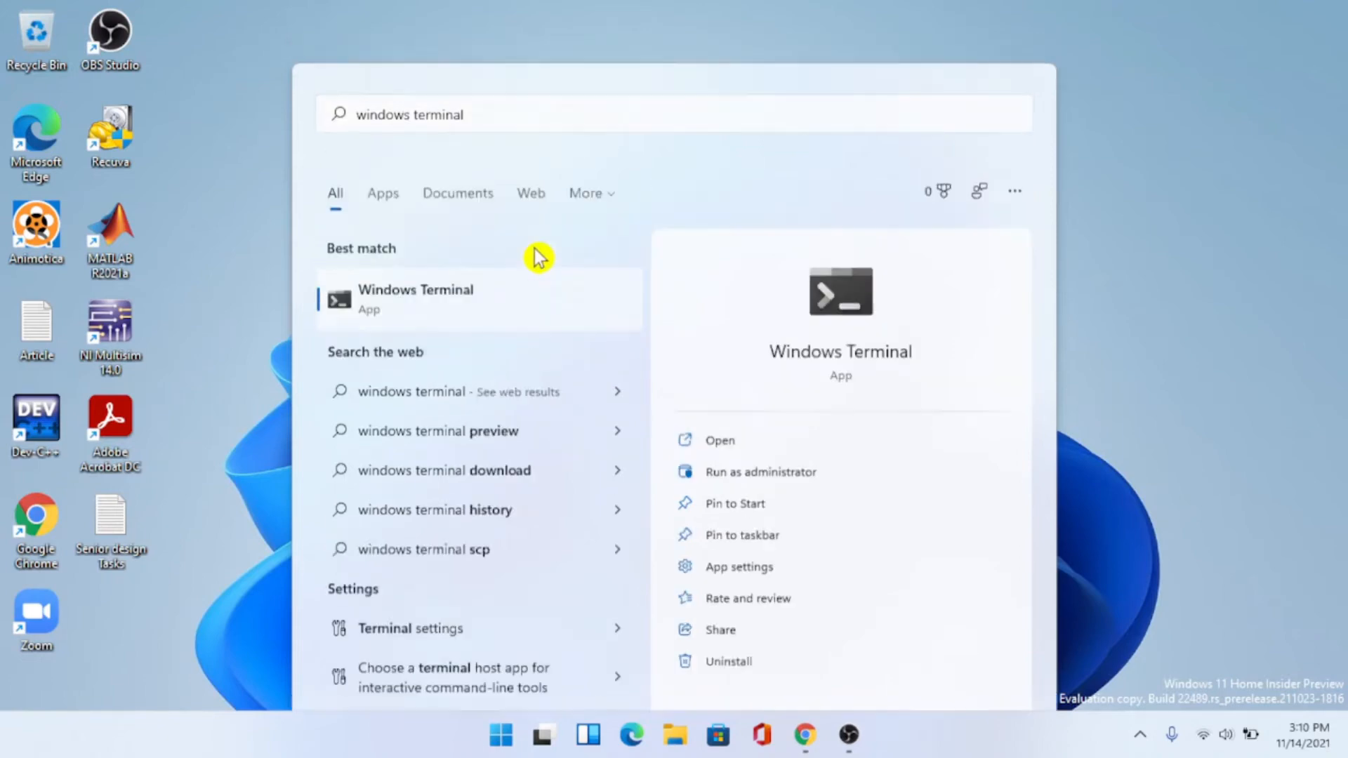
left_click(538, 257)
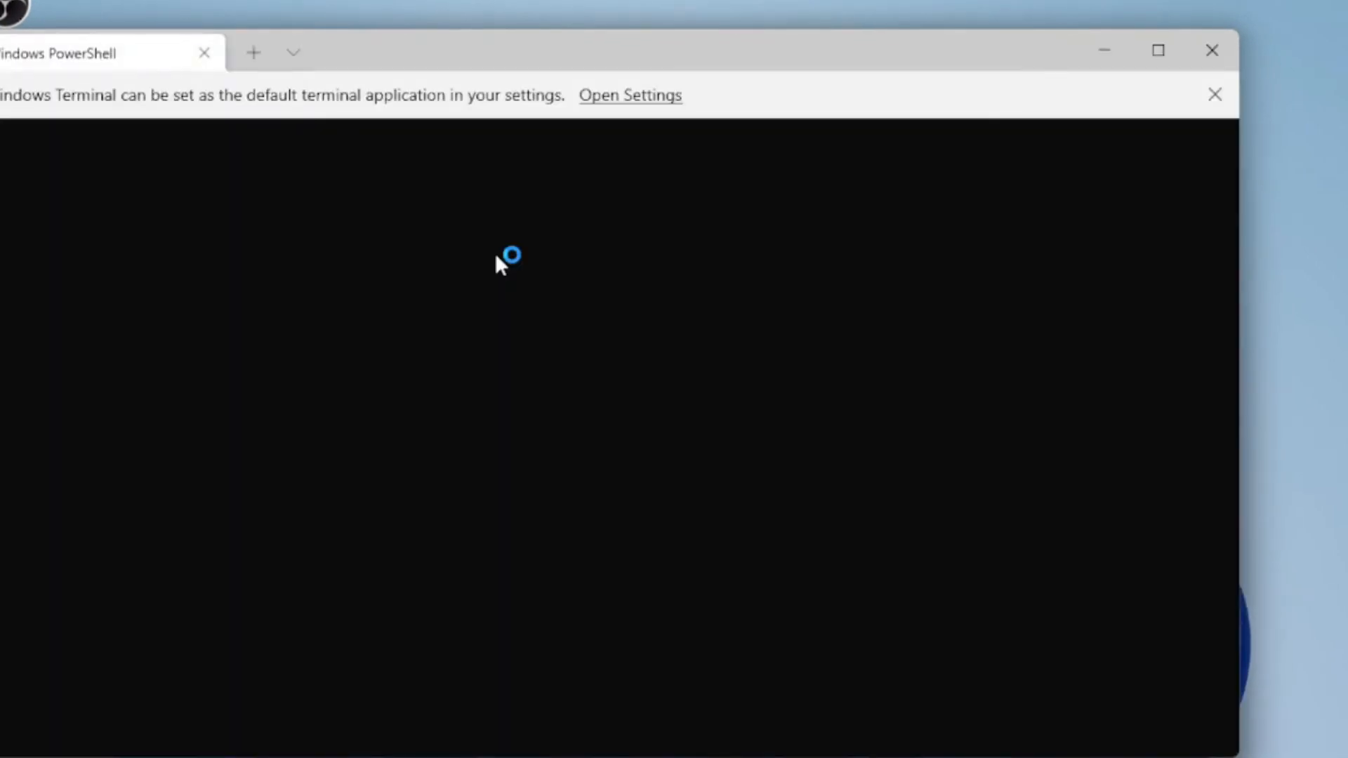
left_click_drag(530, 61, 694, 90)
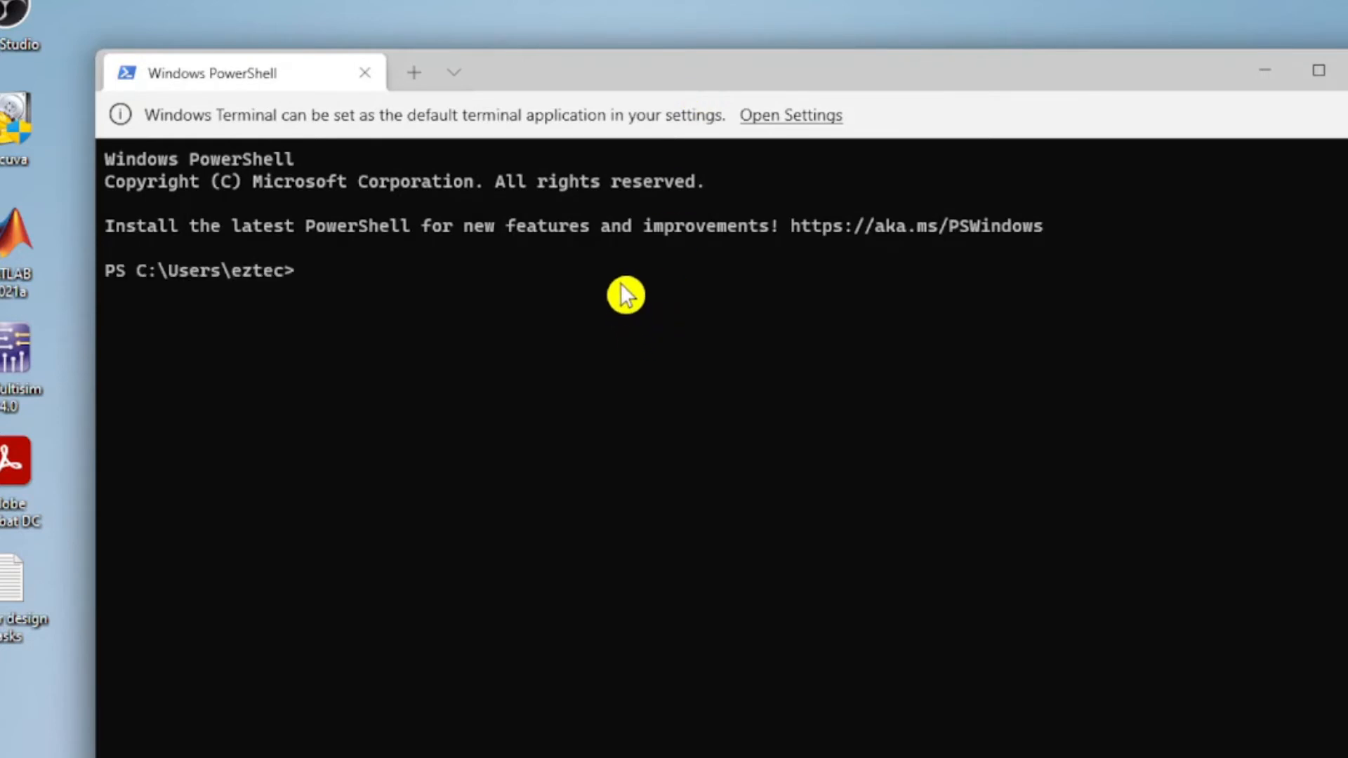
Step: Flush the DNS cache by running ipconfig /flushdns in PowerShell, and close the terminal
type("ii")
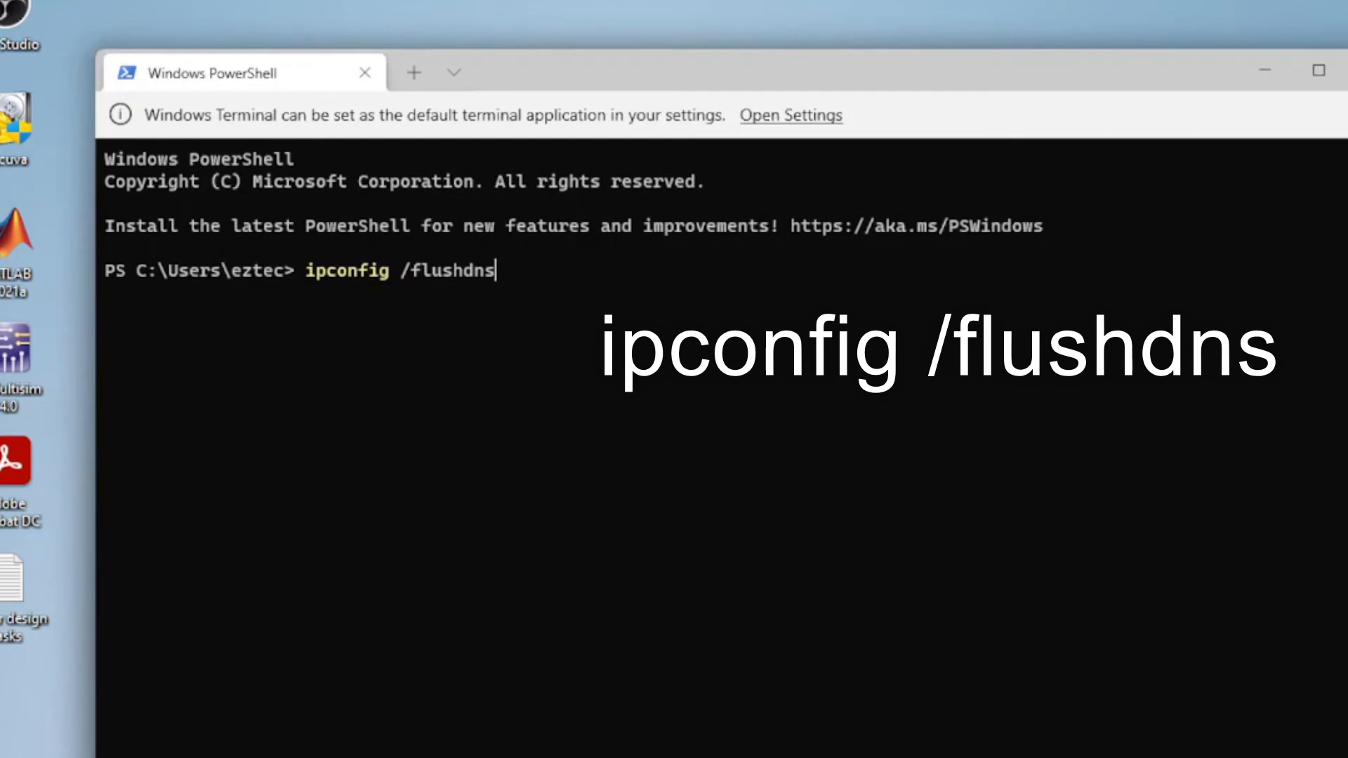
key("Return")
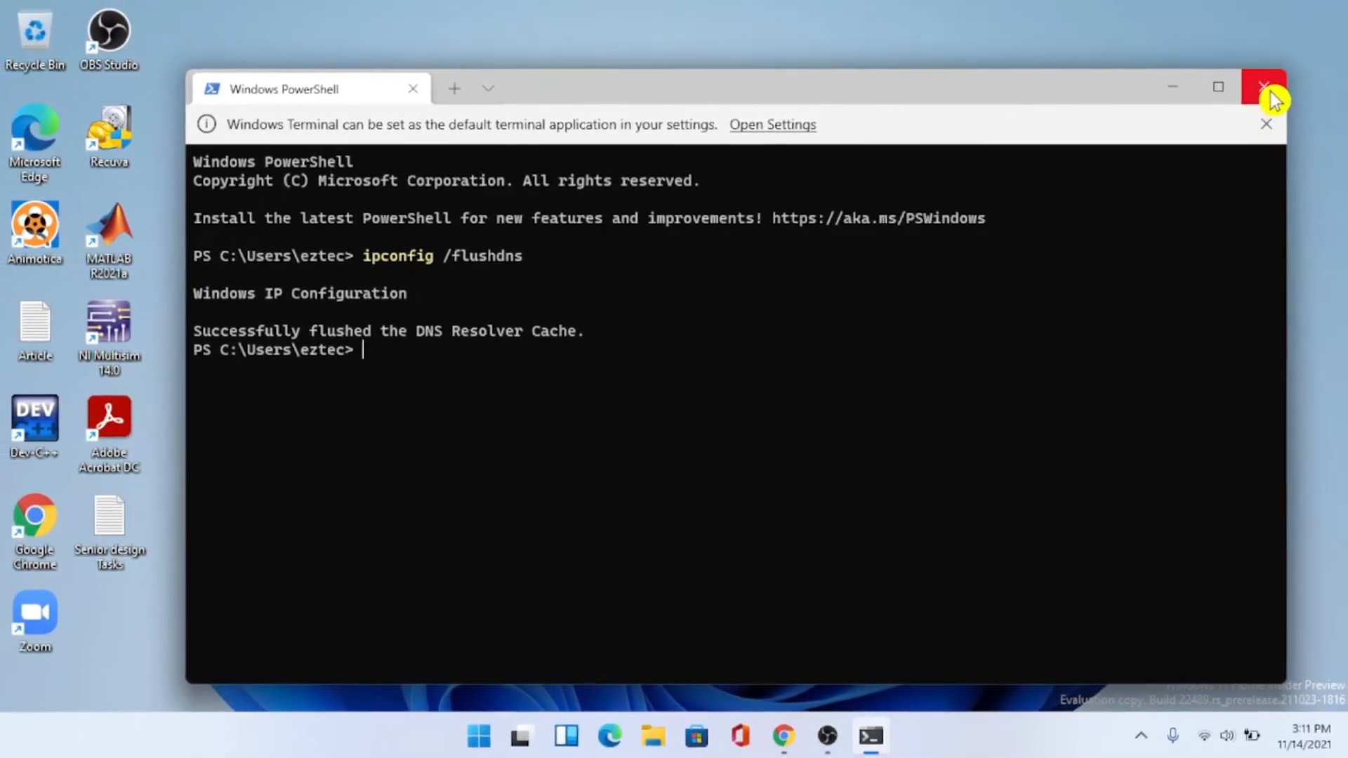
left_click(1271, 93)
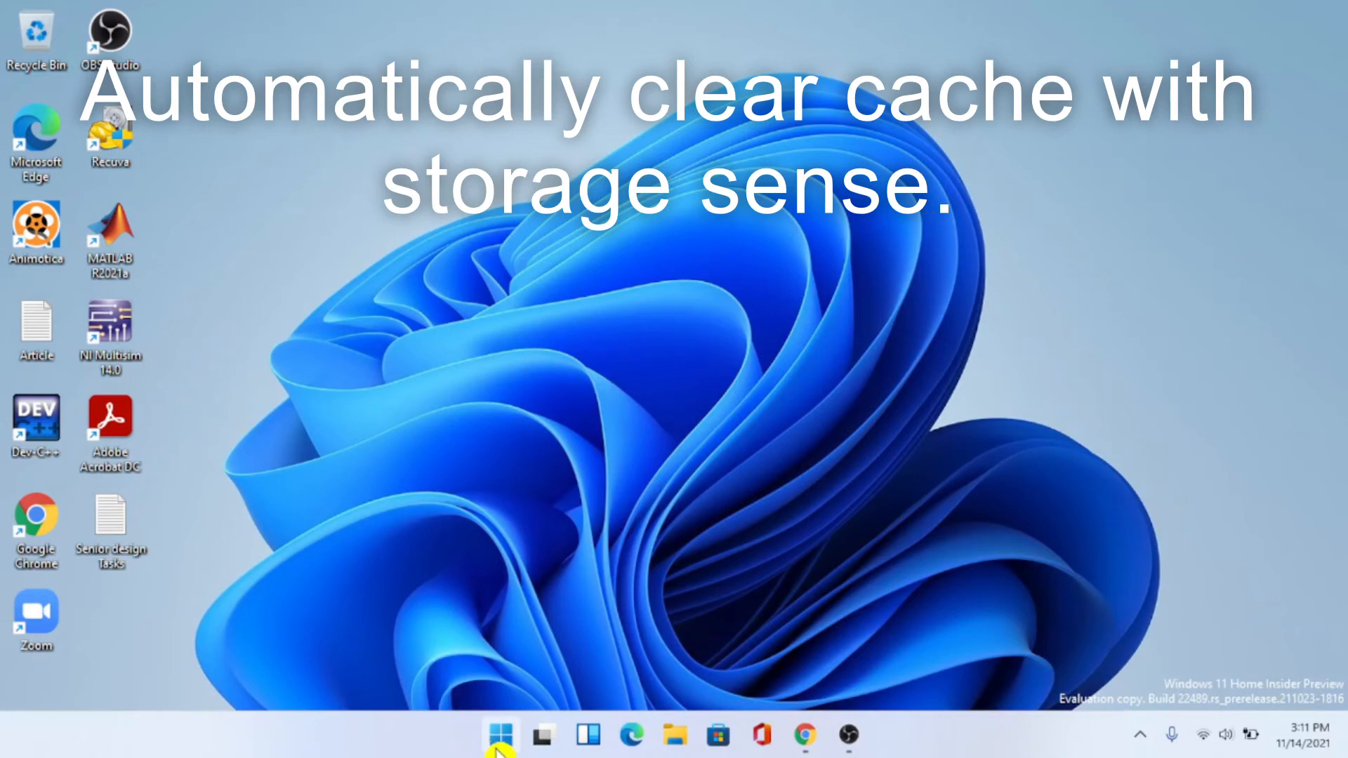
Step: Search for the Settings app, launch it and go to the Storage page under System
left_click(500, 745)
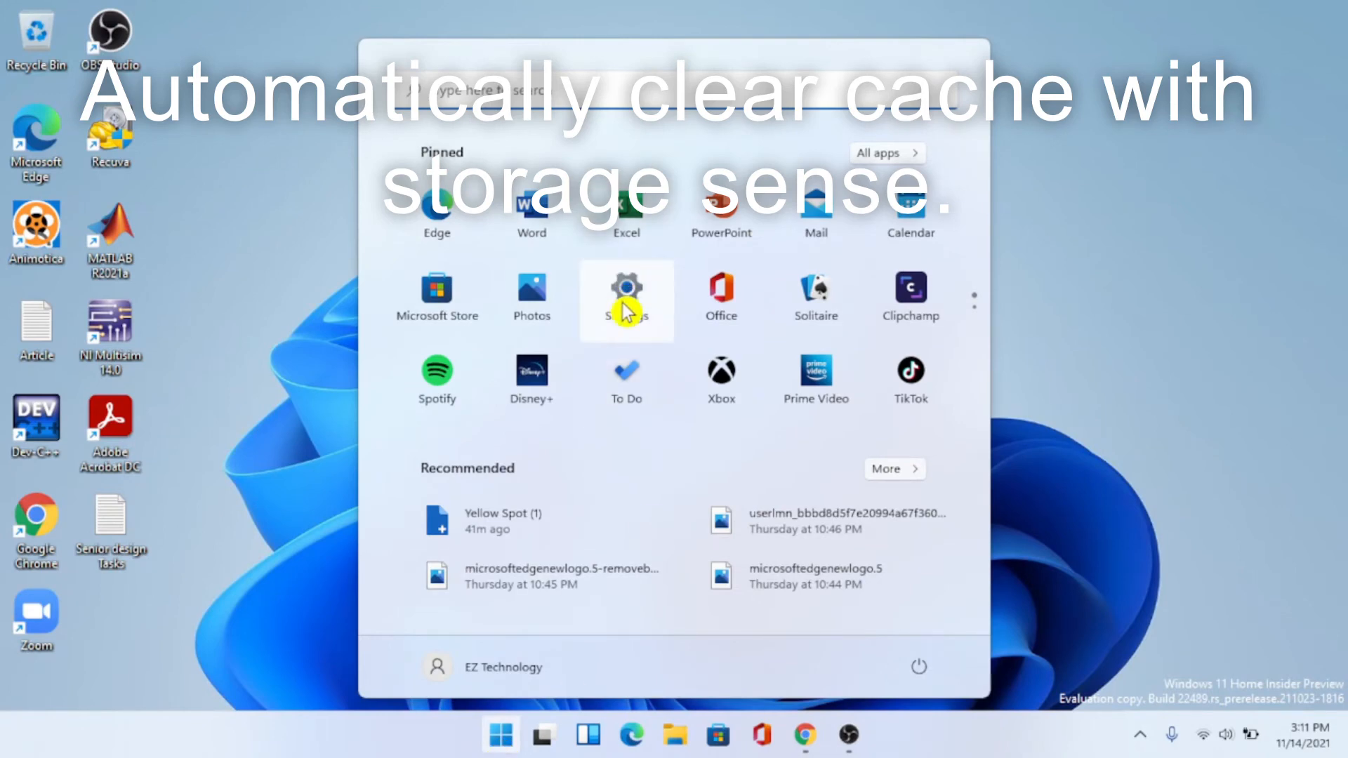
type("settings")
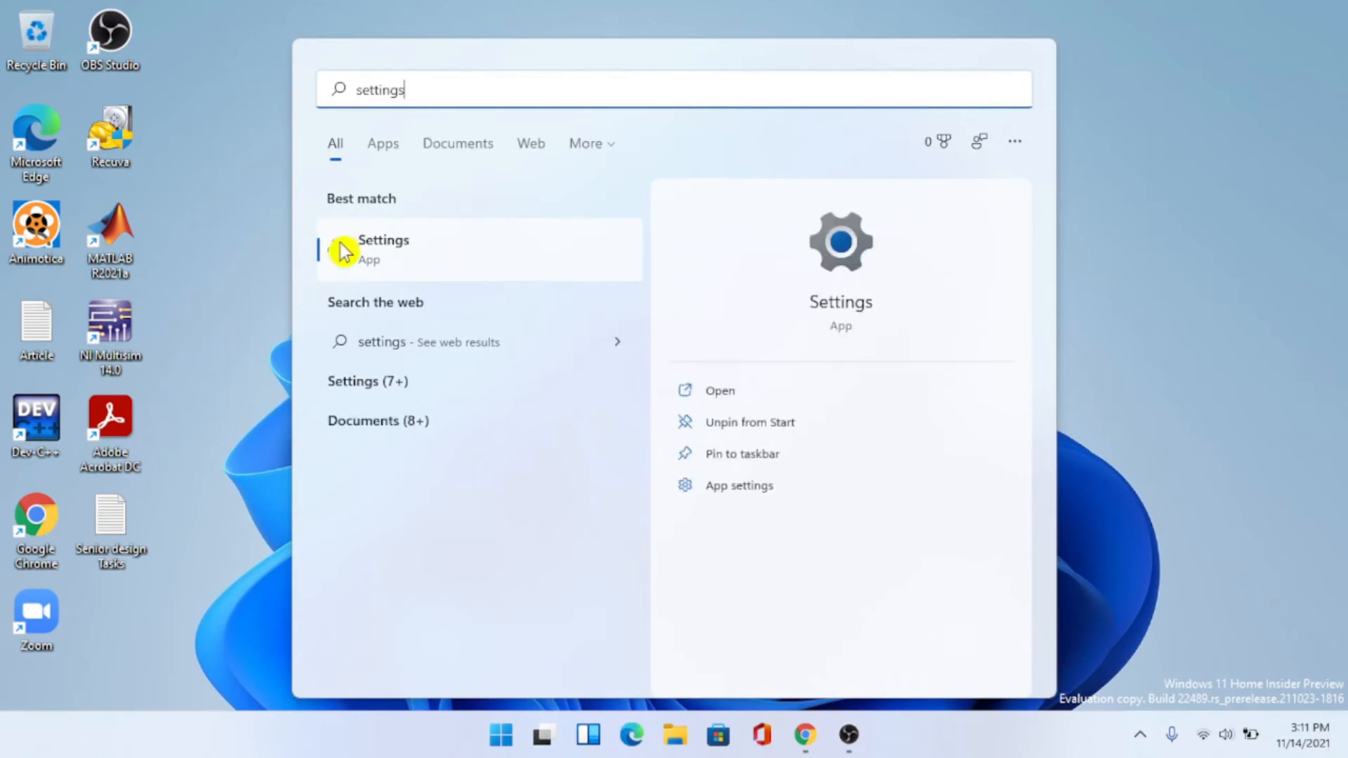
left_click(530, 261)
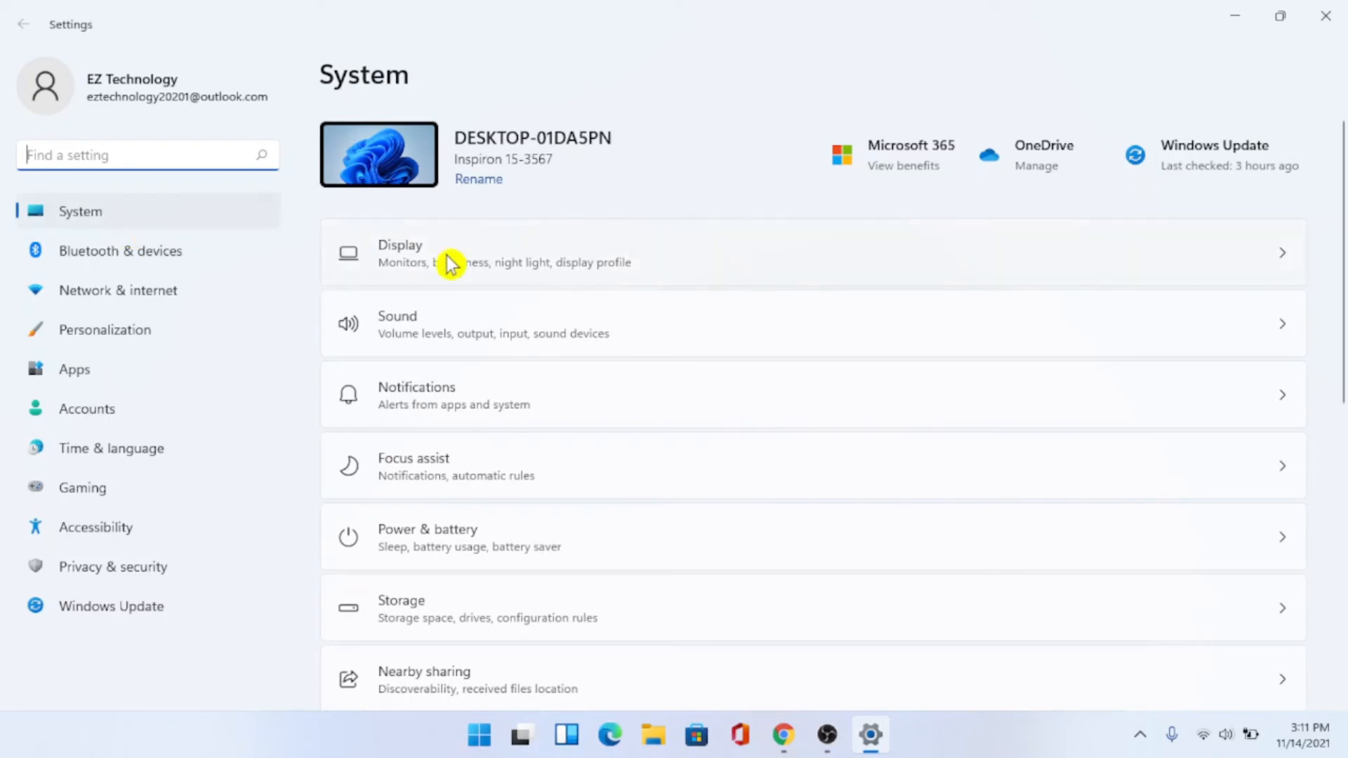
scroll(653, 376, "down", 3)
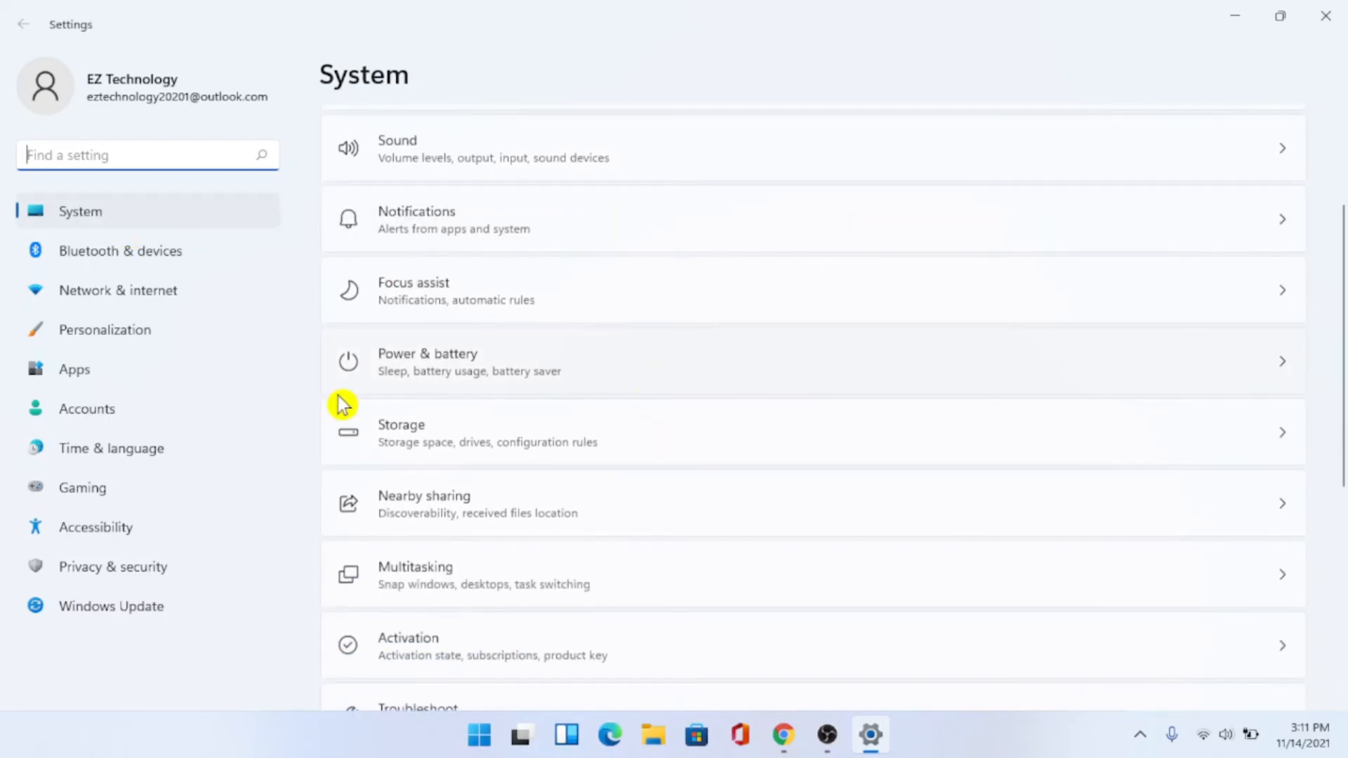
left_click(714, 443)
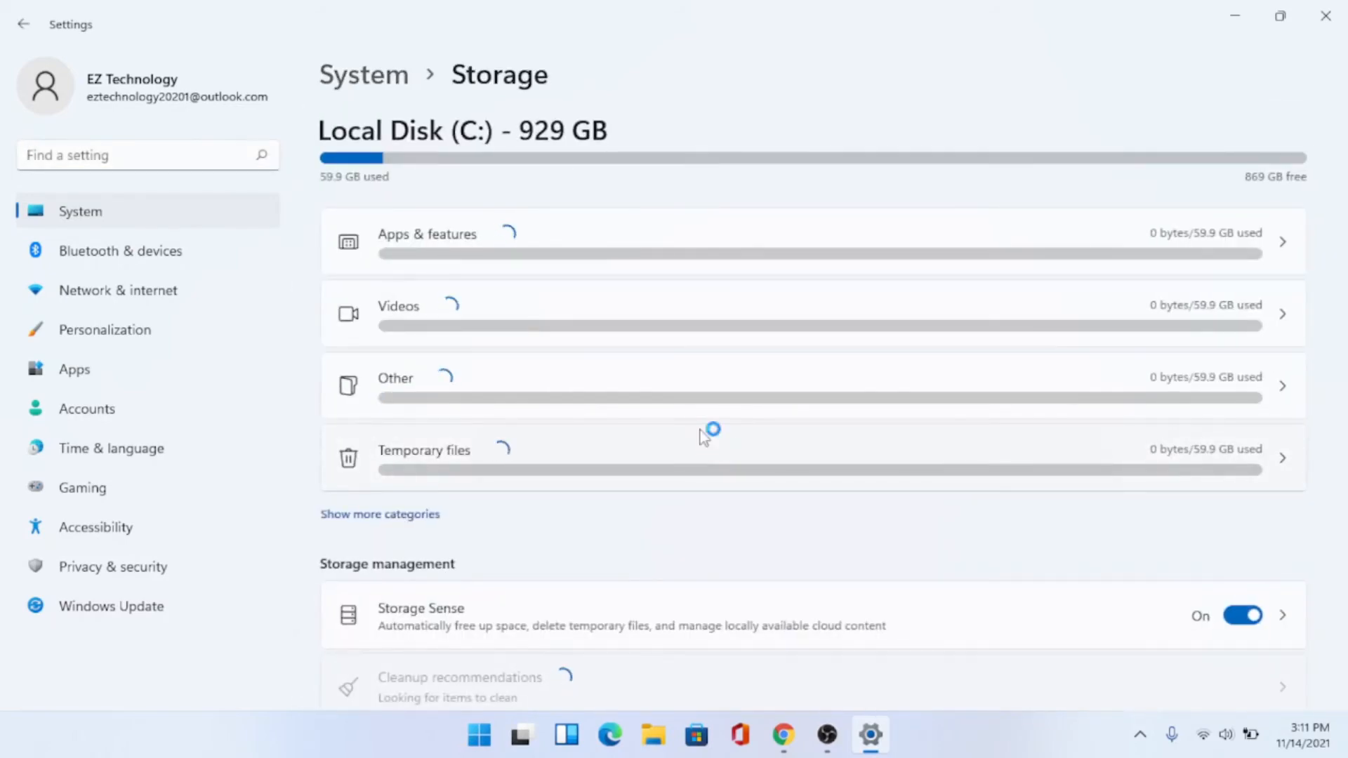
Step: Open the Storage Sense configuration from the storage management section
scroll(705, 436, "down", 2)
scroll(705, 435, "up", 2)
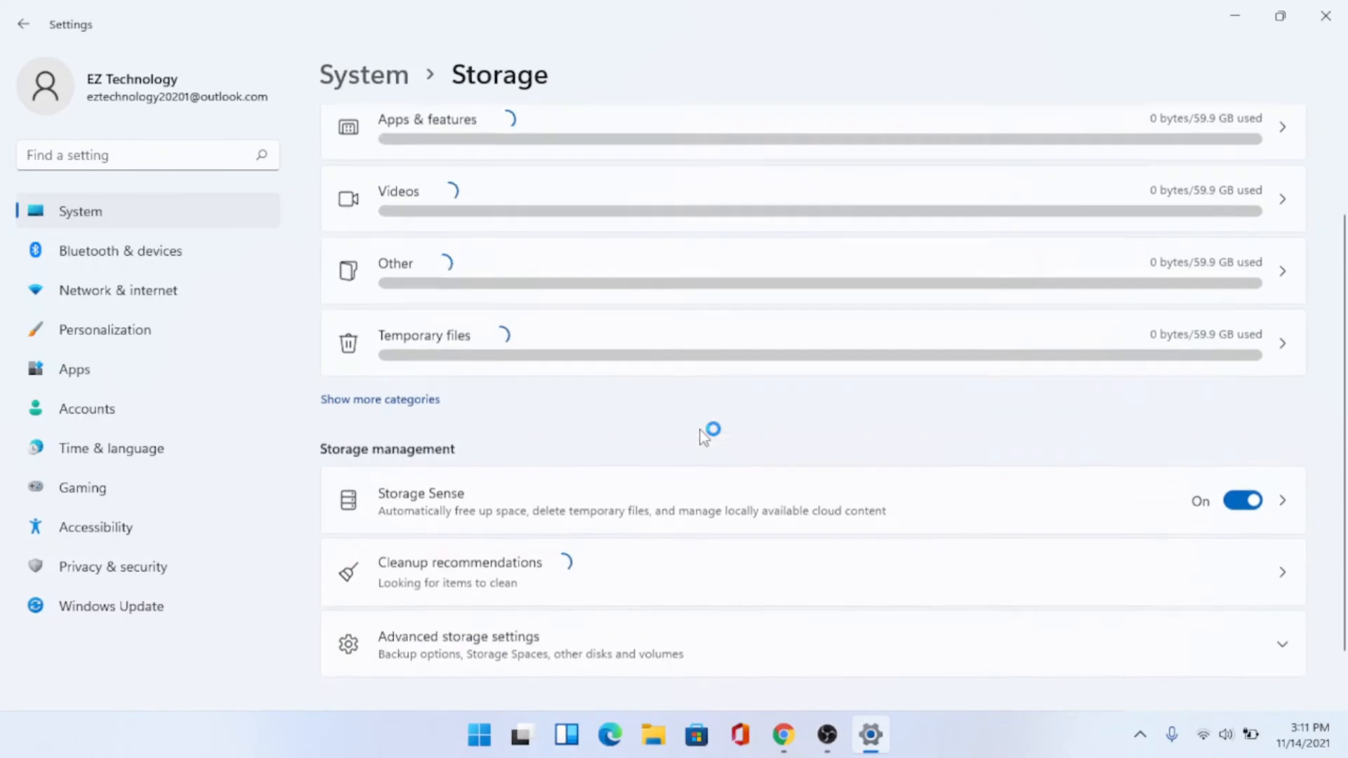
left_click(627, 300)
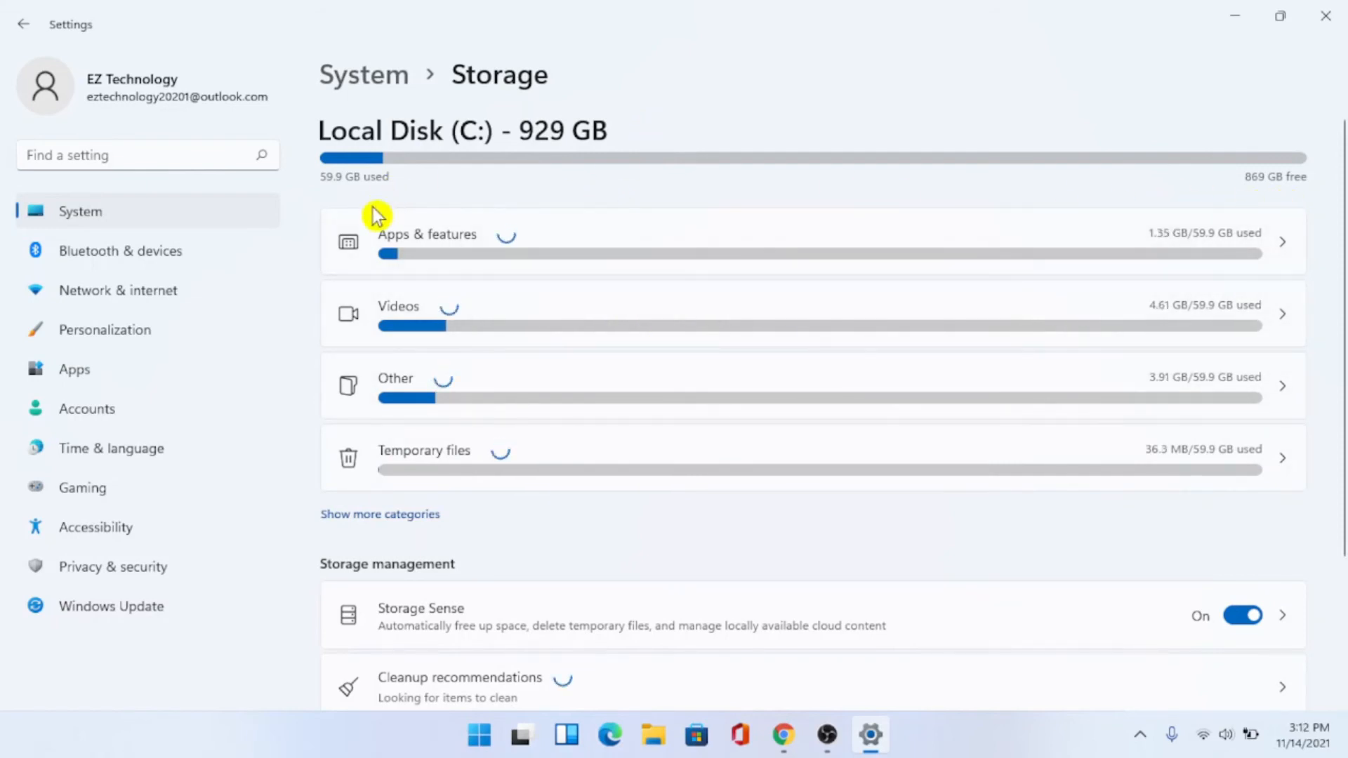
scroll(559, 399, "down", 1)
scroll(558, 399, "down", 3)
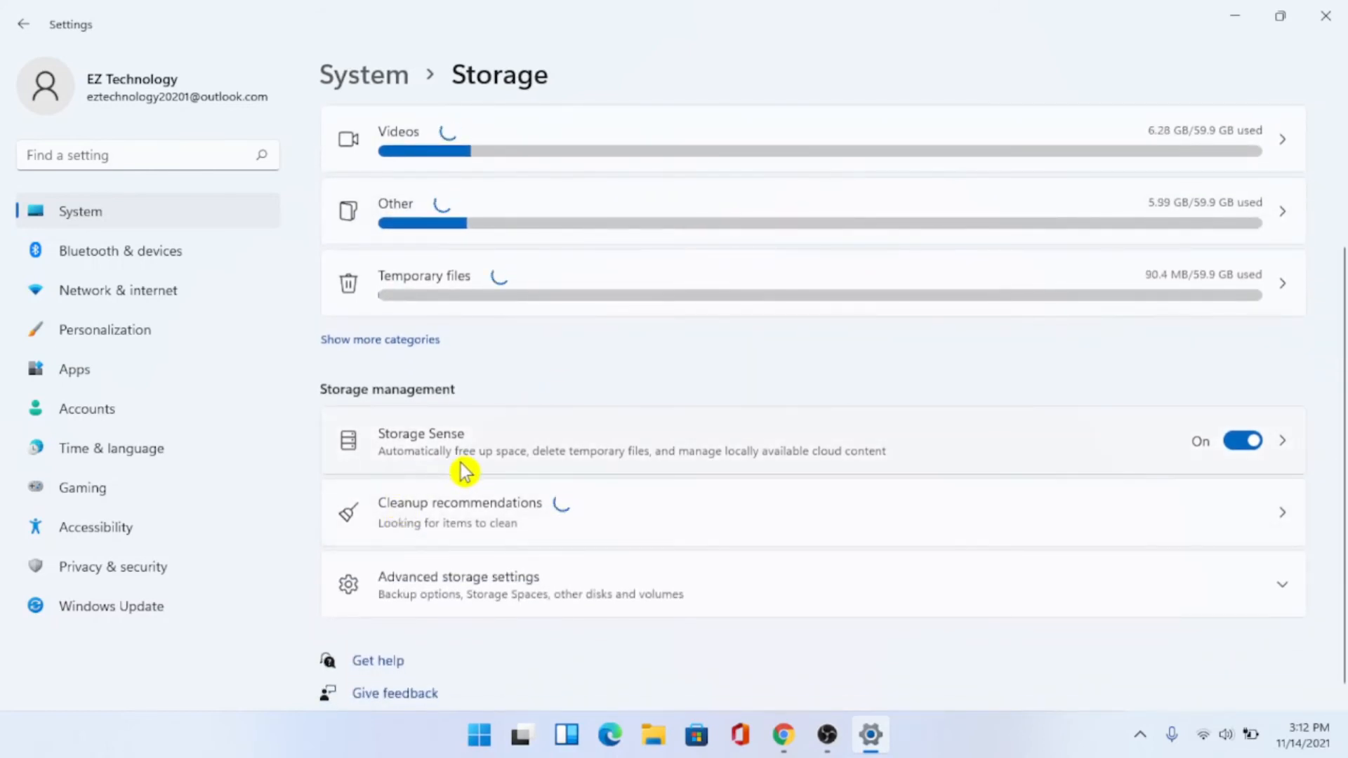
left_click(582, 433)
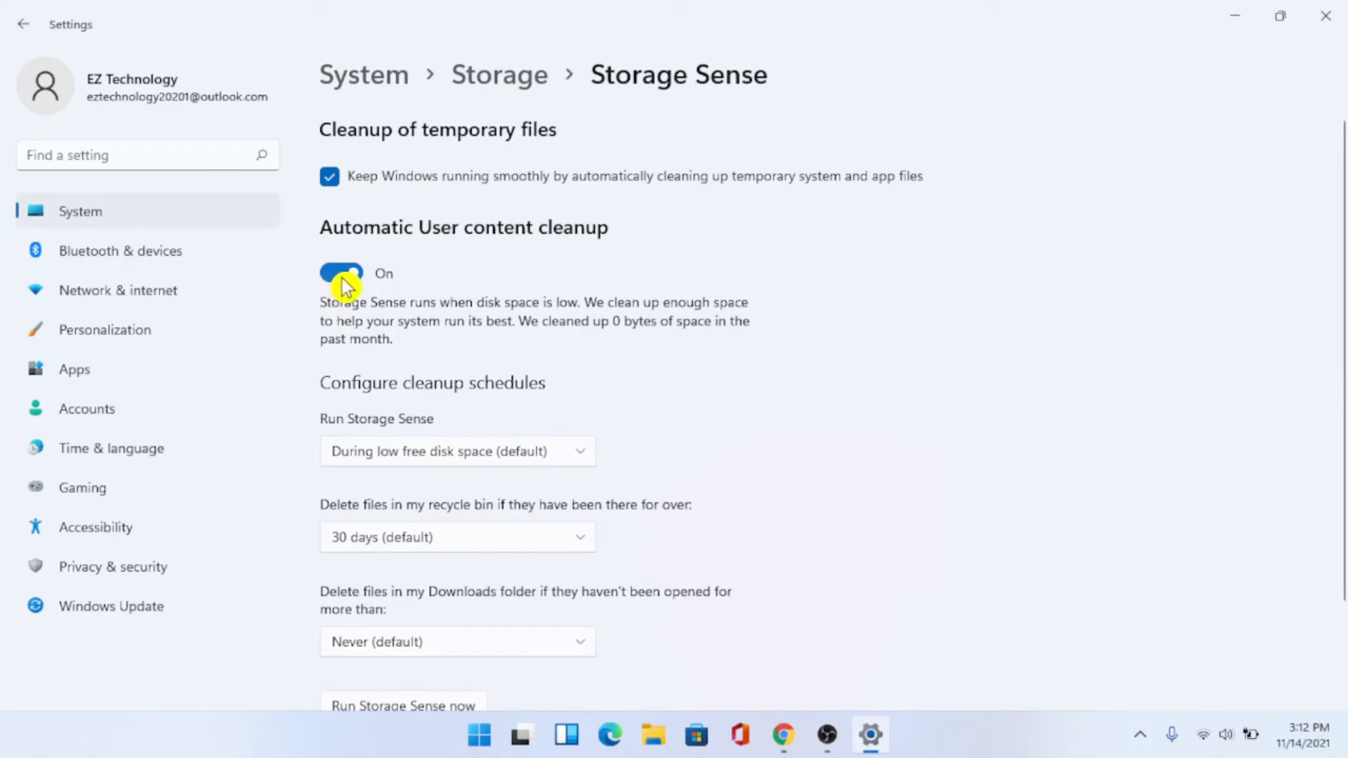
Step: Examine the cleanup schedule choices for running Storage Sense, the recycle bin and the Downloads folder, keeping the defaults
scroll(547, 427, "down", 1)
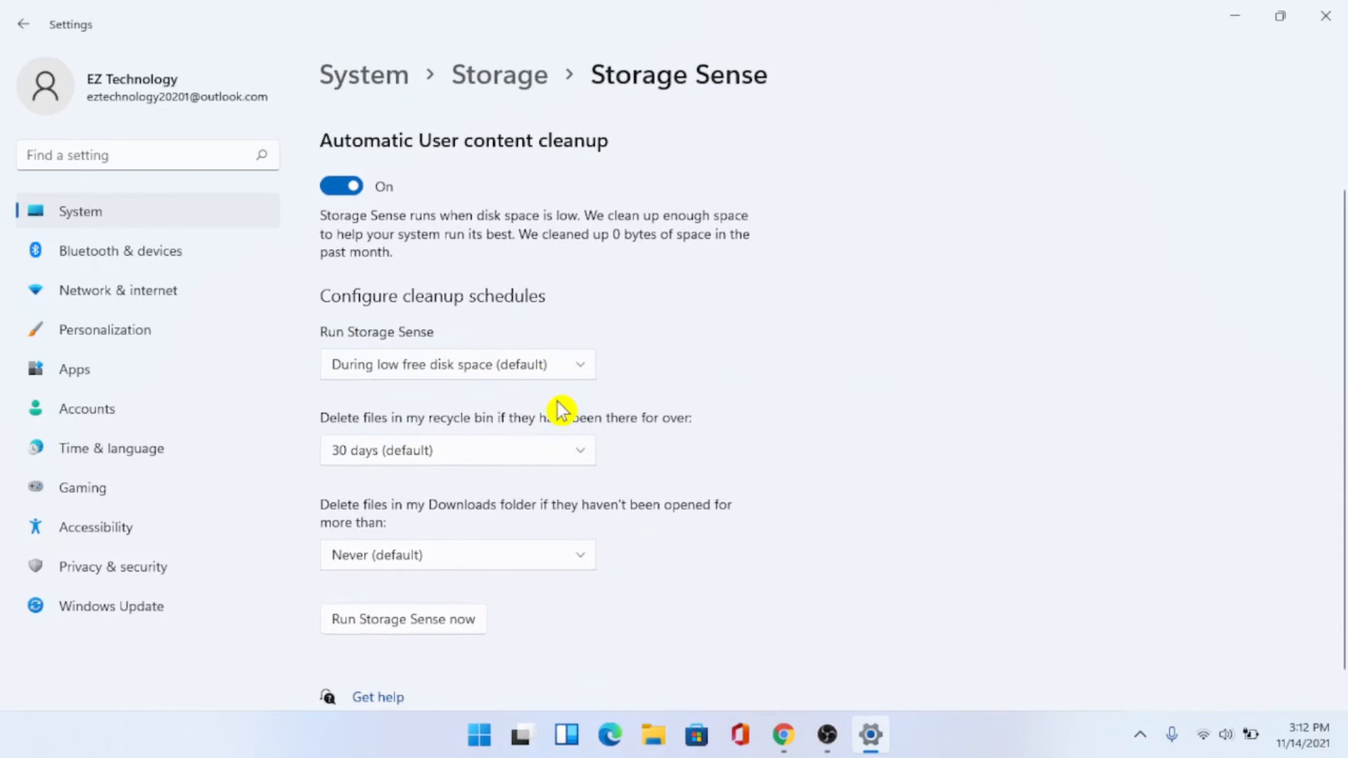
left_click(592, 377)
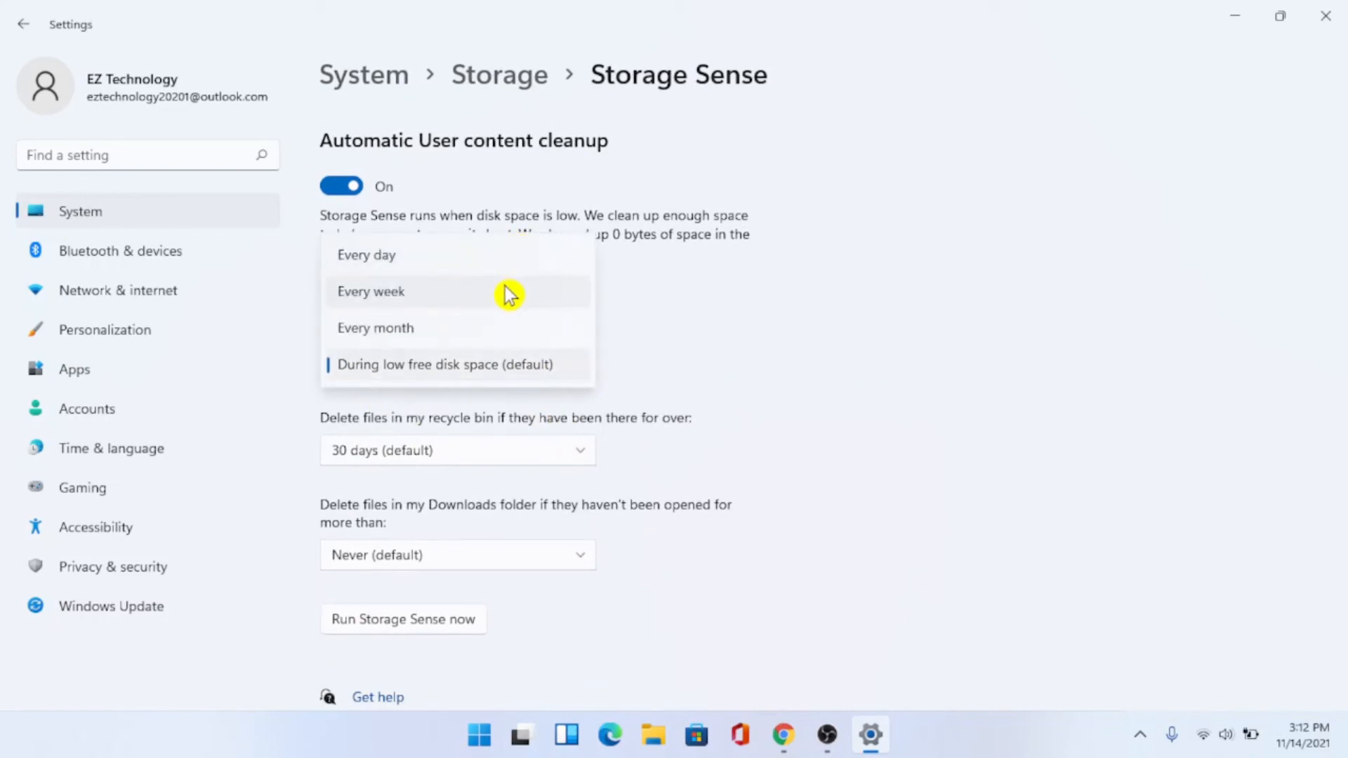
left_click(644, 385)
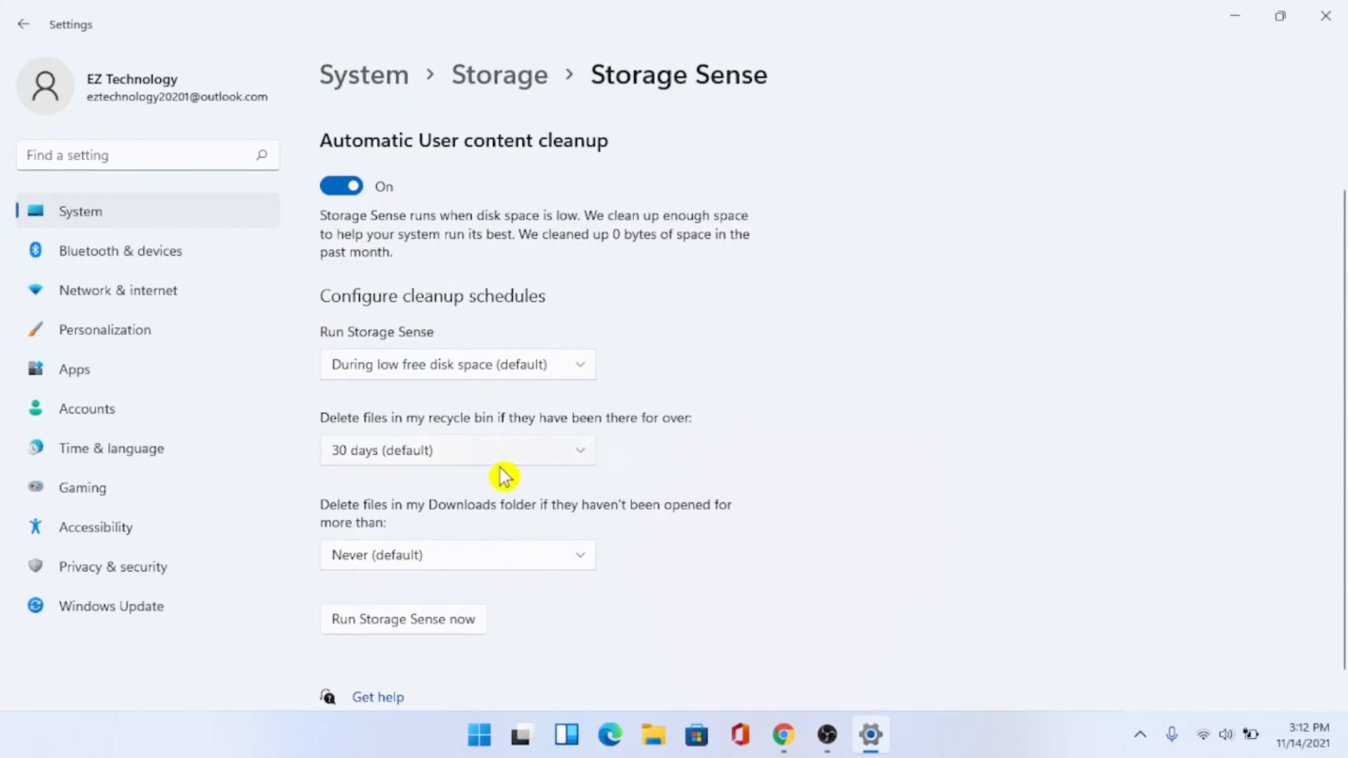
left_click(581, 462)
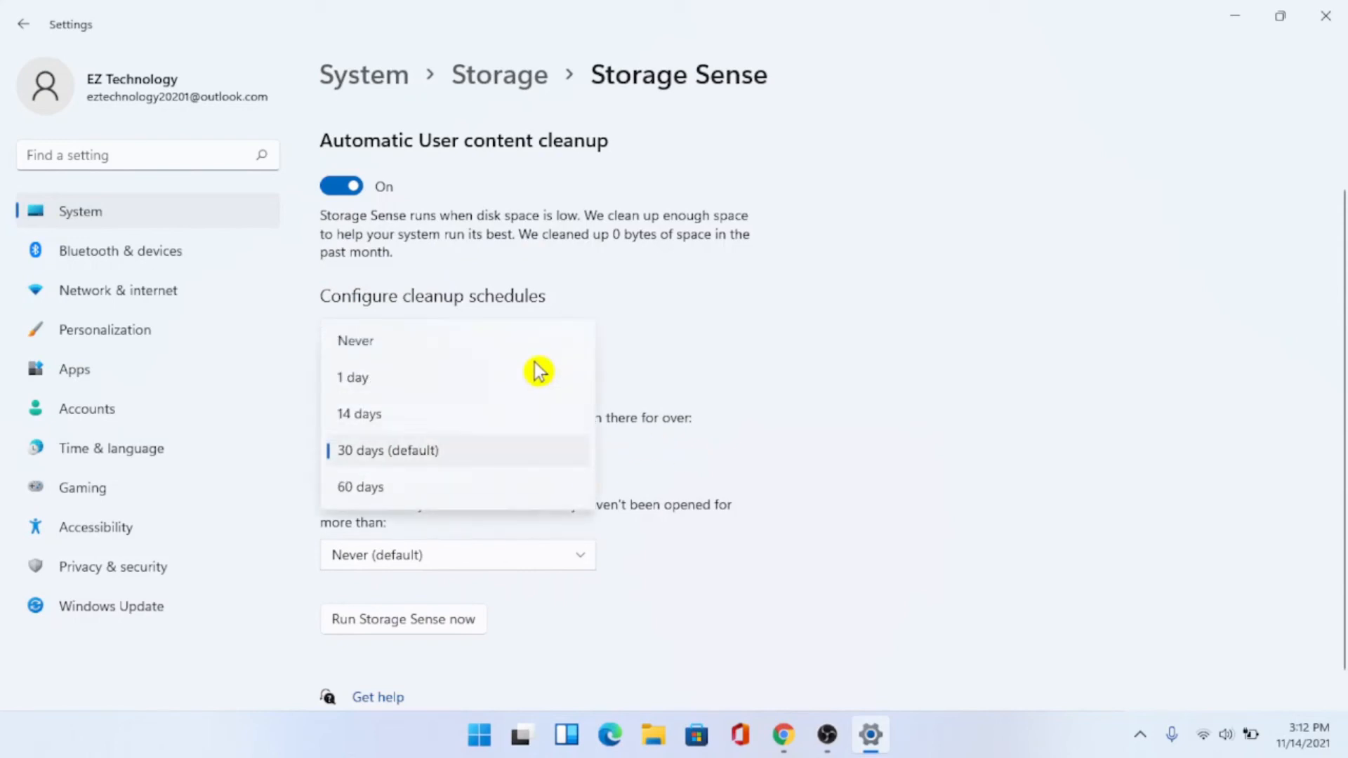
left_click(767, 455)
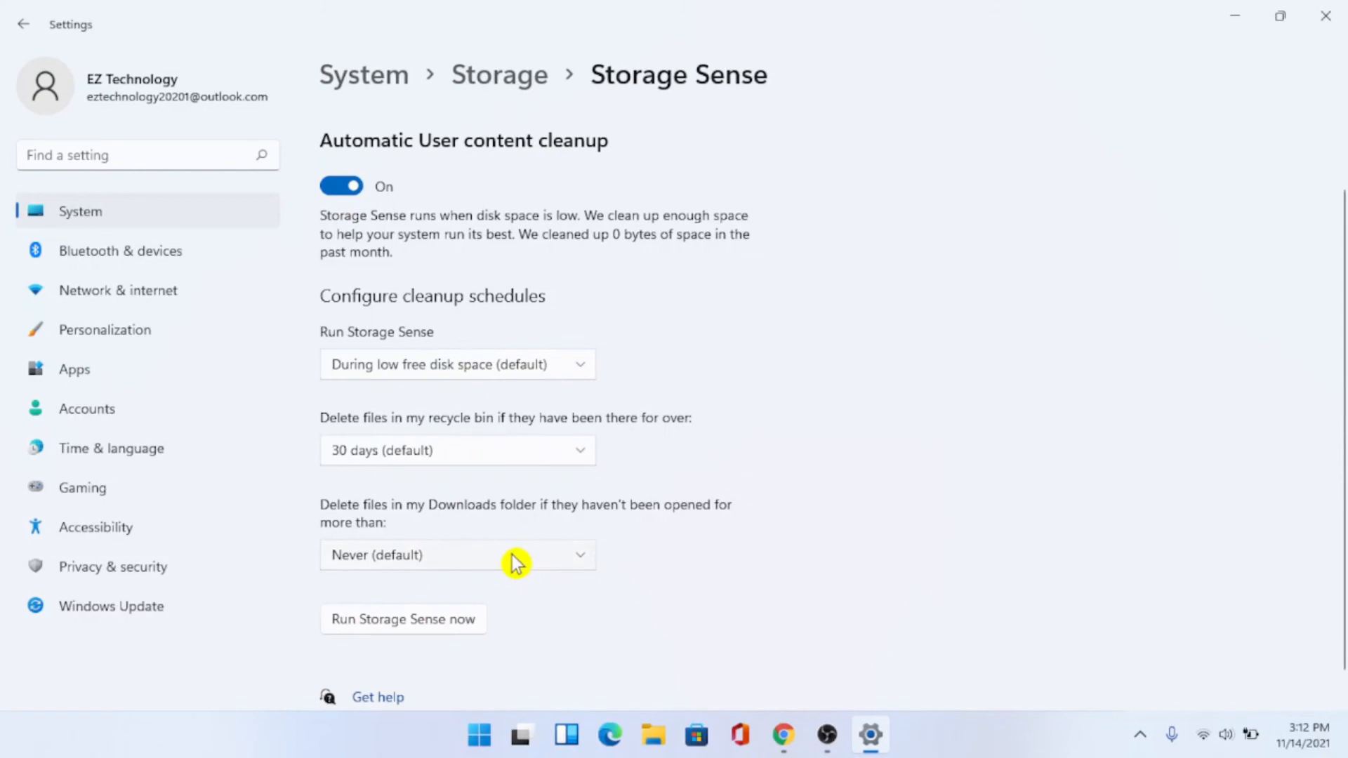
scroll(516, 562, "down", 1)
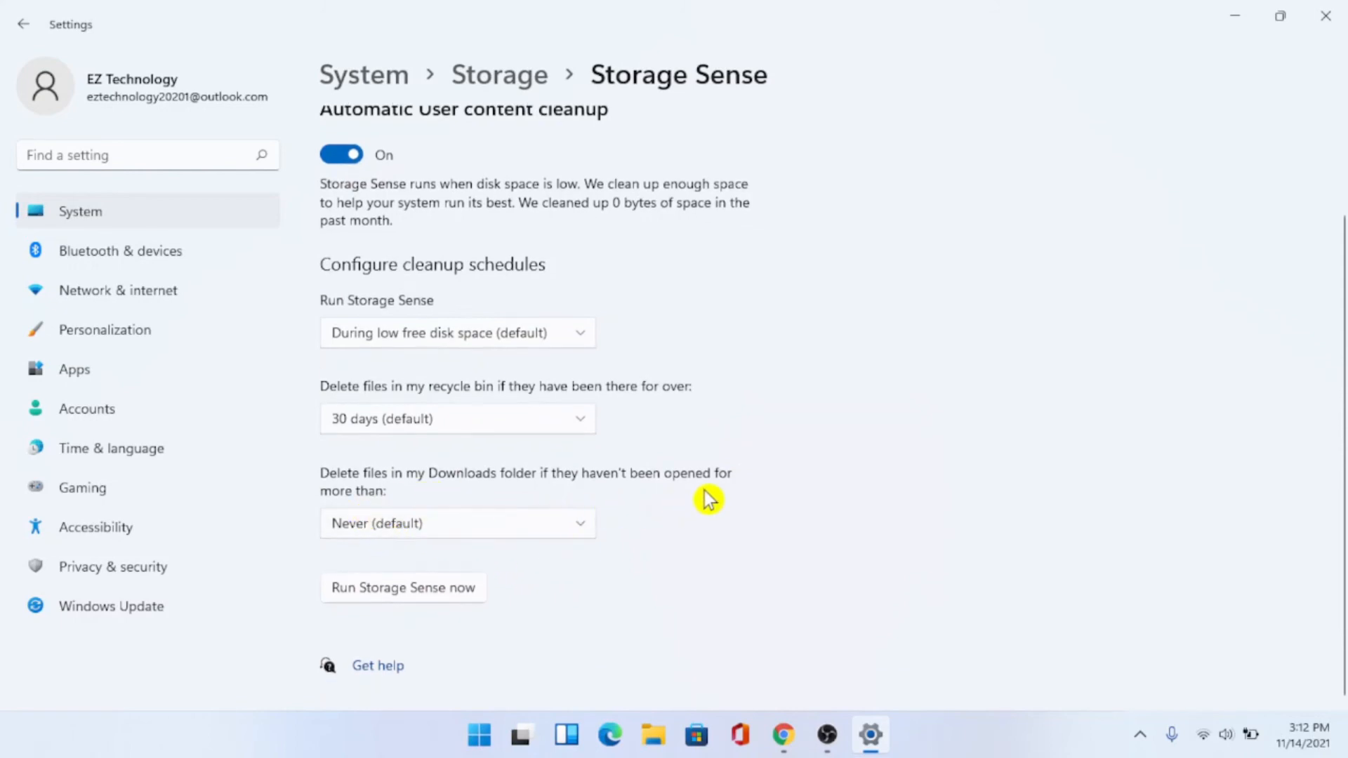
left_click(559, 537)
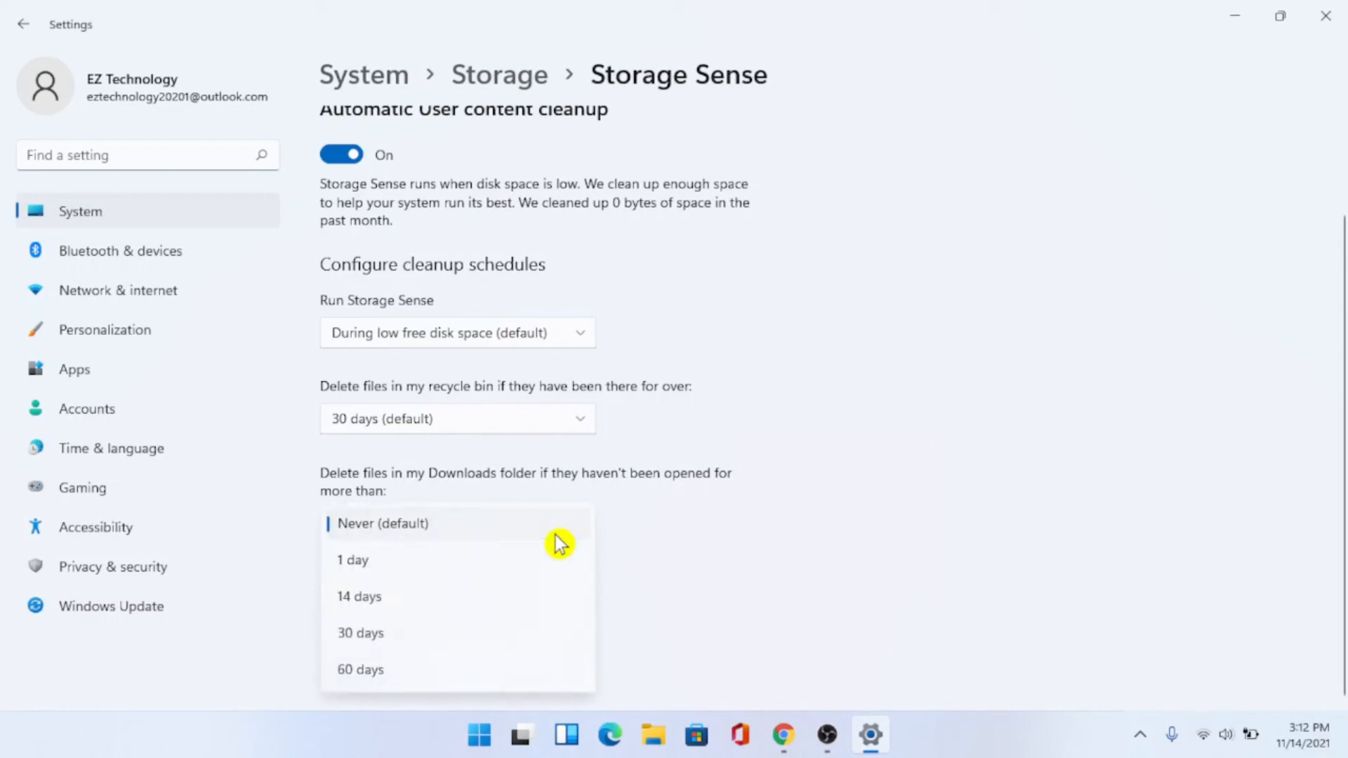
left_click(565, 535)
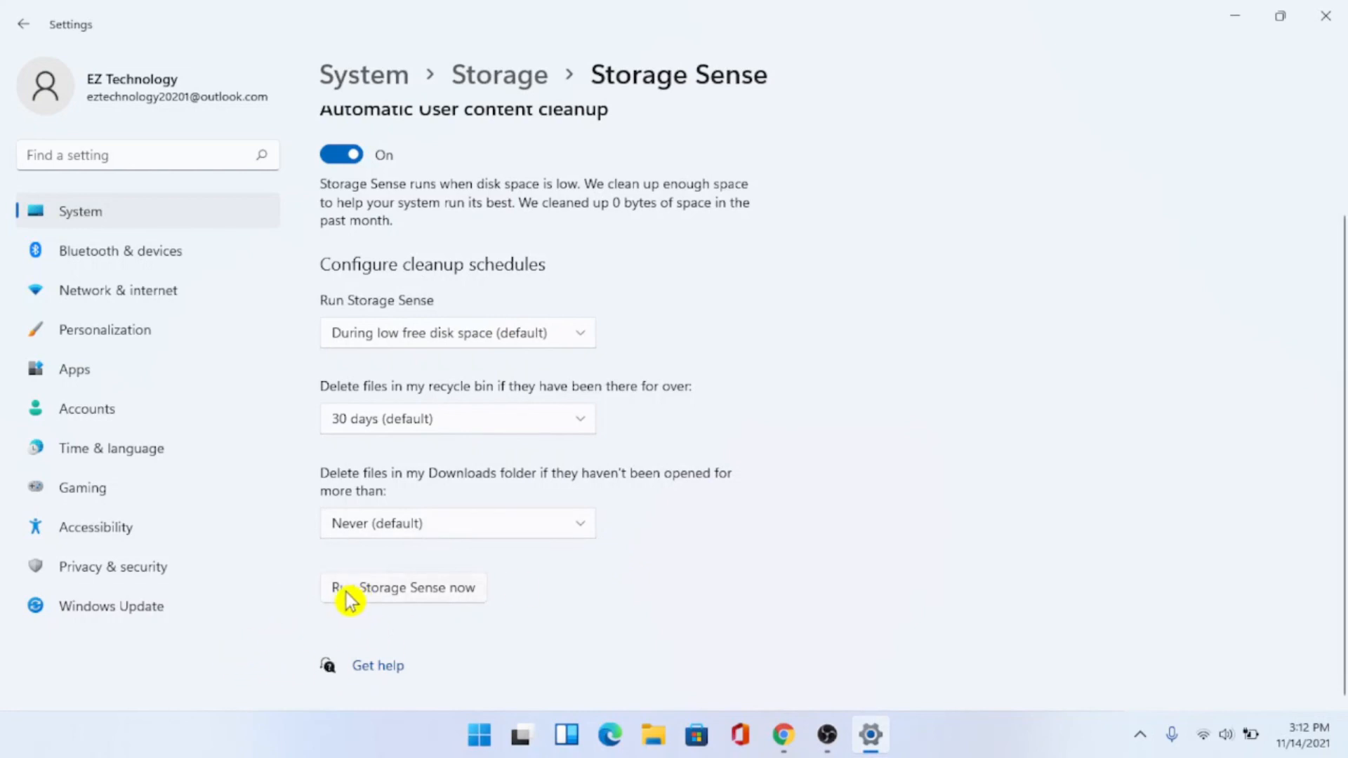
Step: Run Storage Sense immediately to clean up files, and close Settings once it finishes
left_click(422, 597)
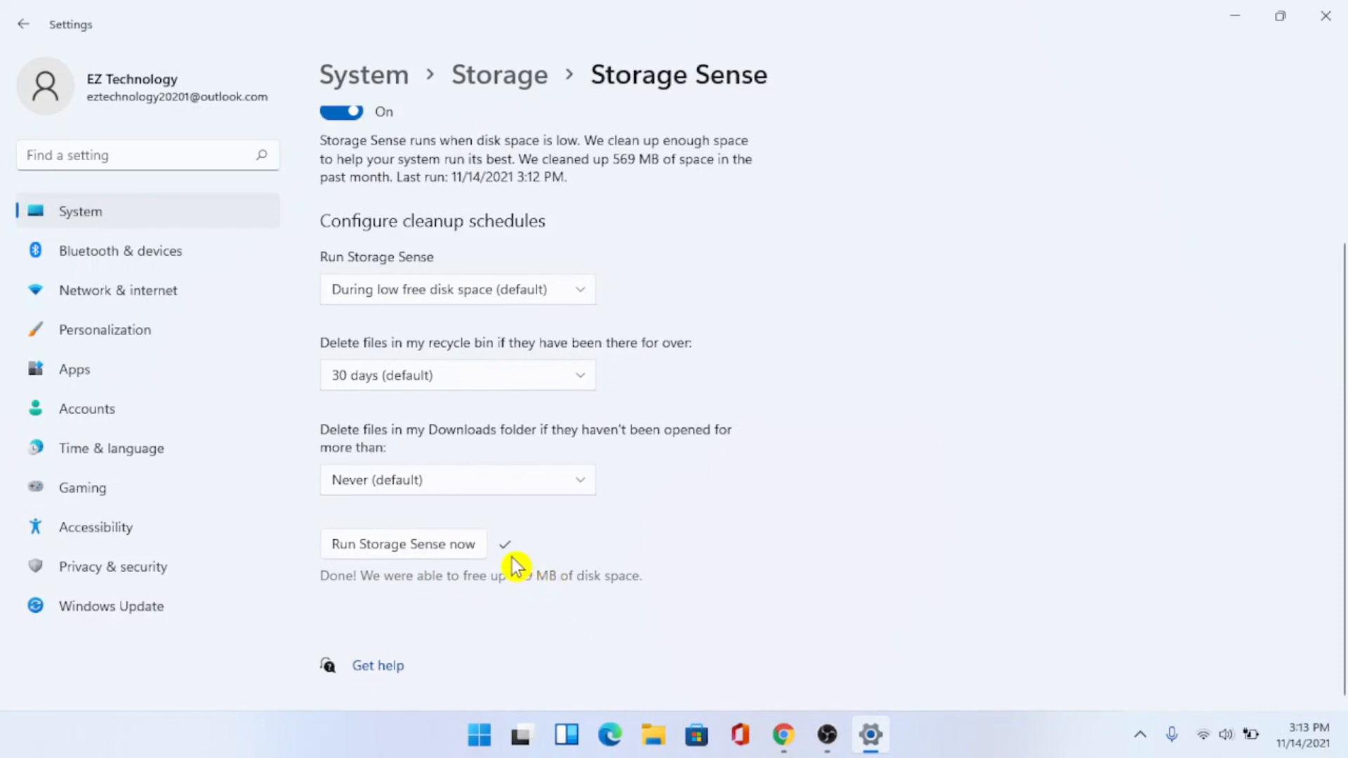
scroll(735, 546, "up", 3)
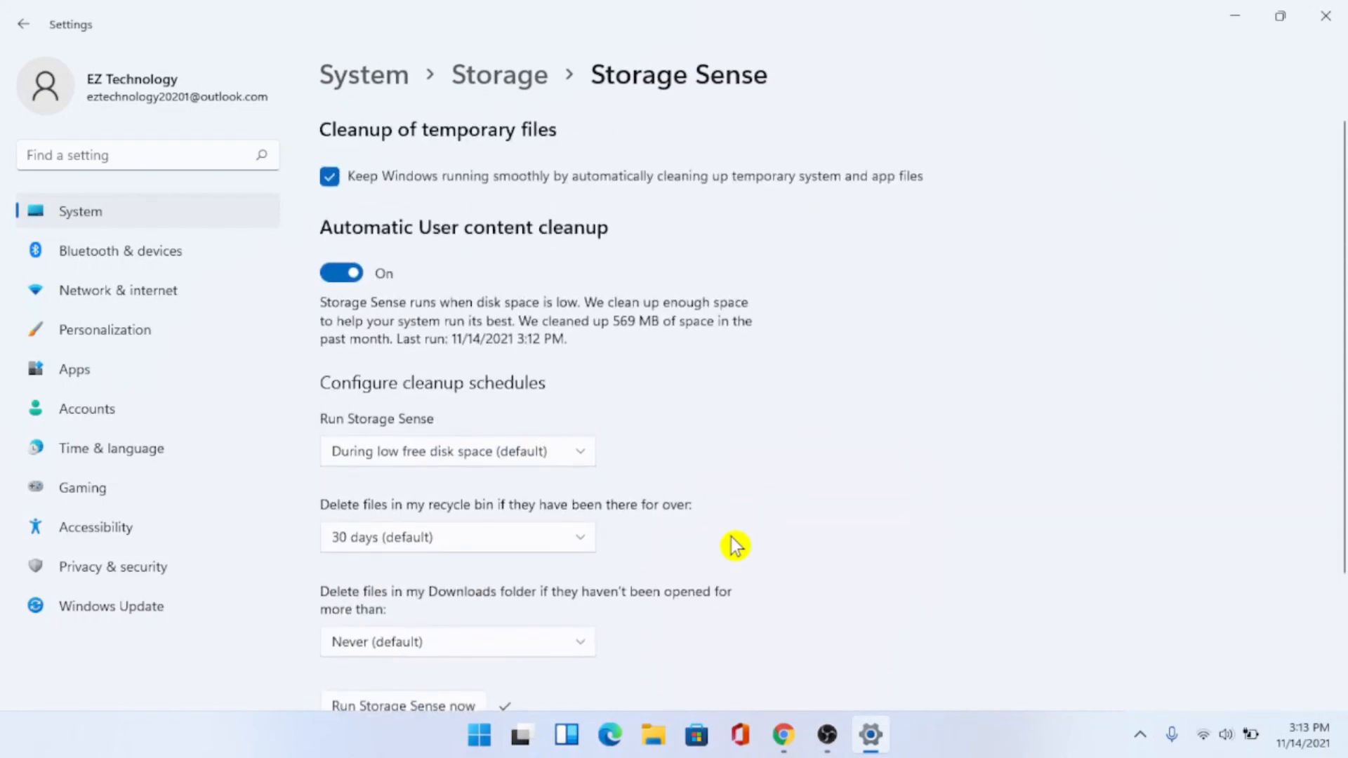
left_click(1335, 19)
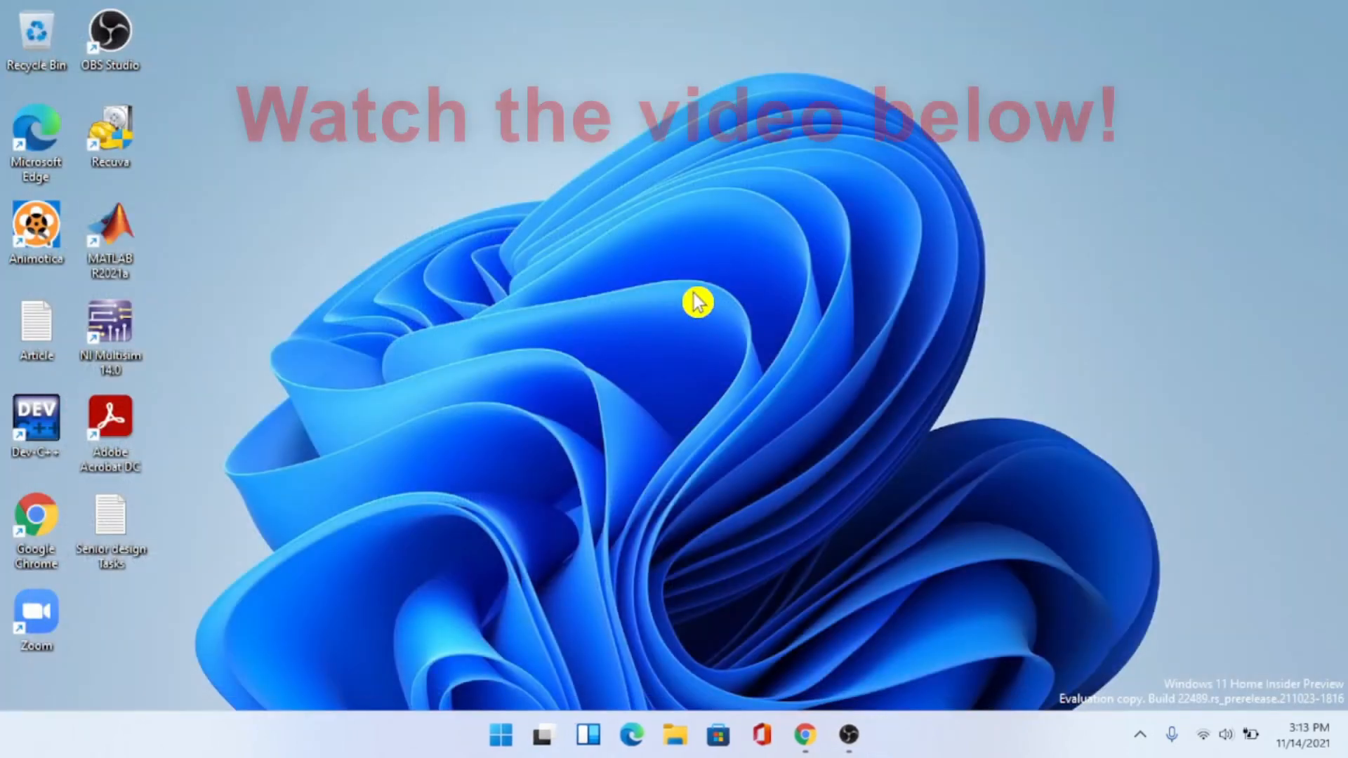